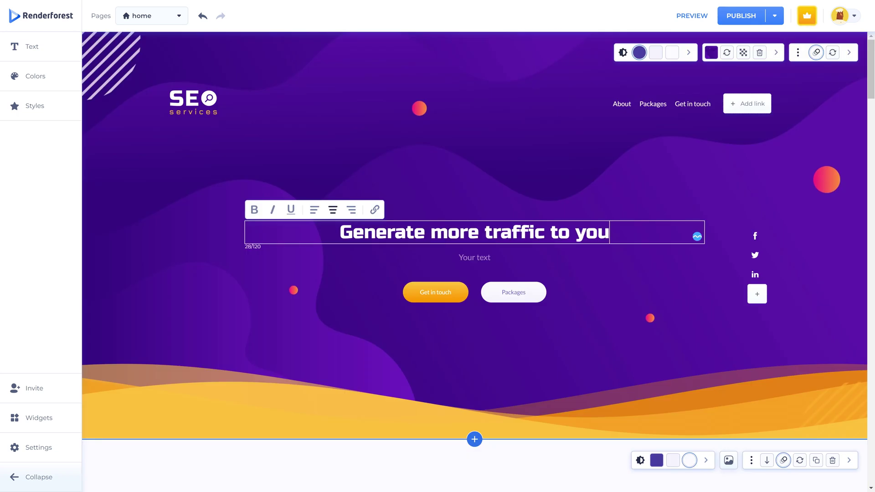
Step: Set the sample site's countdown event date to April 13 and save it
{"action": "type", "text": "r website"}
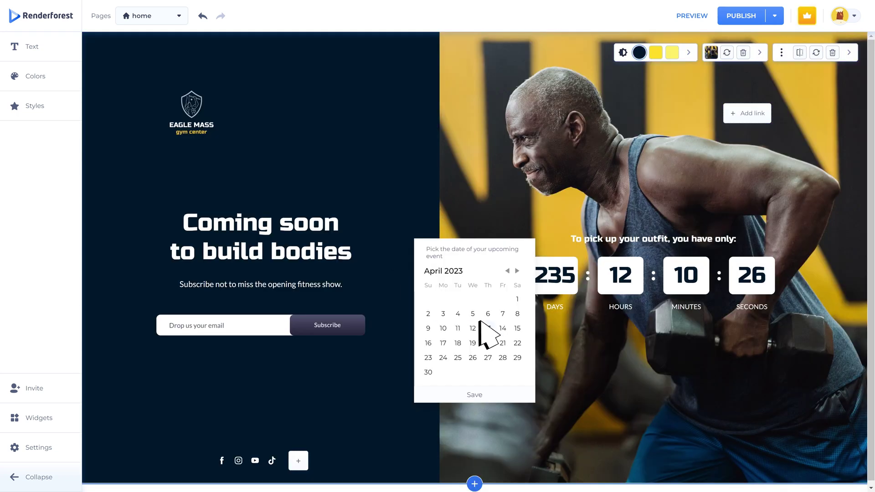
{"action": "left_click", "coordinate": [488, 329]}
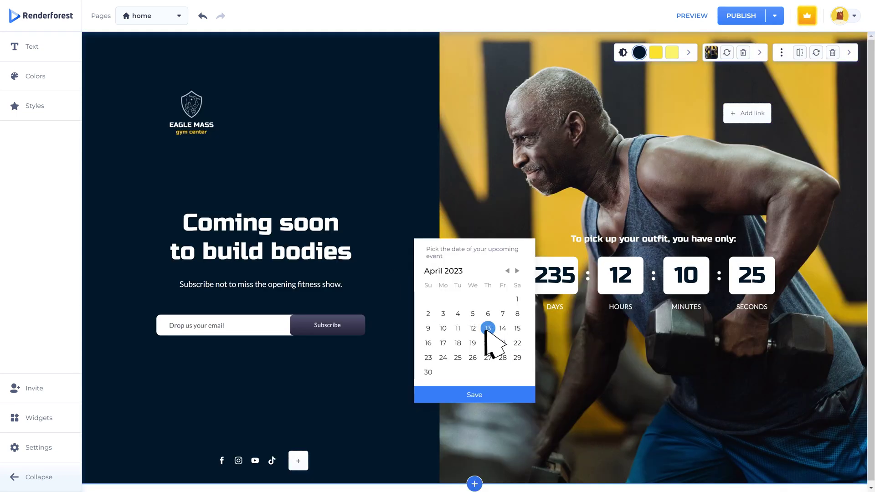
{"action": "left_click", "coordinate": [485, 396]}
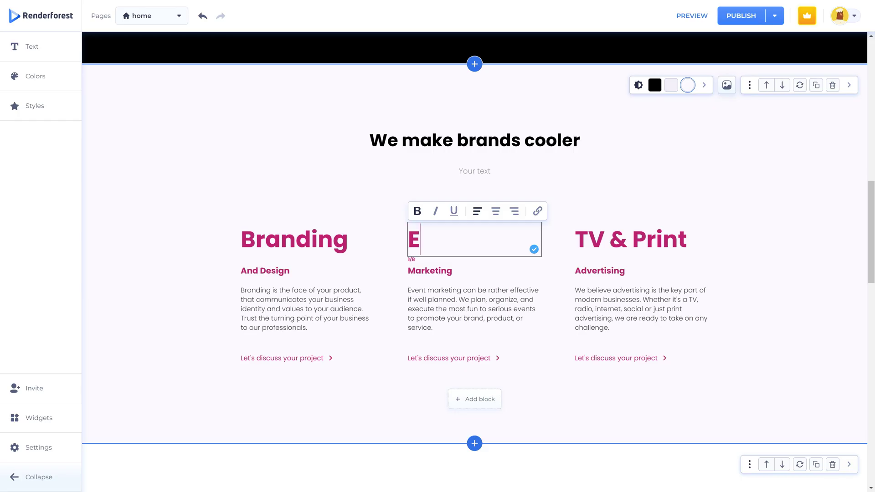
Step: Try the navy-and-pink and orange-and-green palettes, then the Crispy heading font
{"action": "type", "text": "vent"}
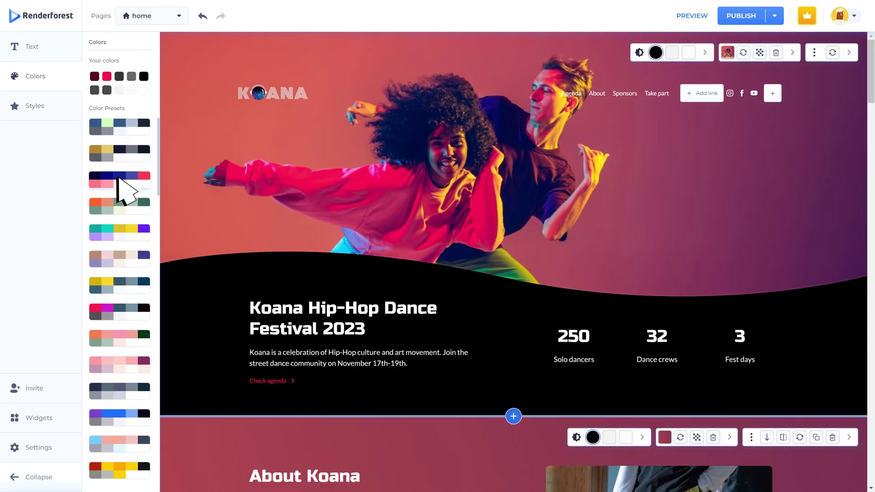
{"action": "left_click", "coordinate": [119, 181]}
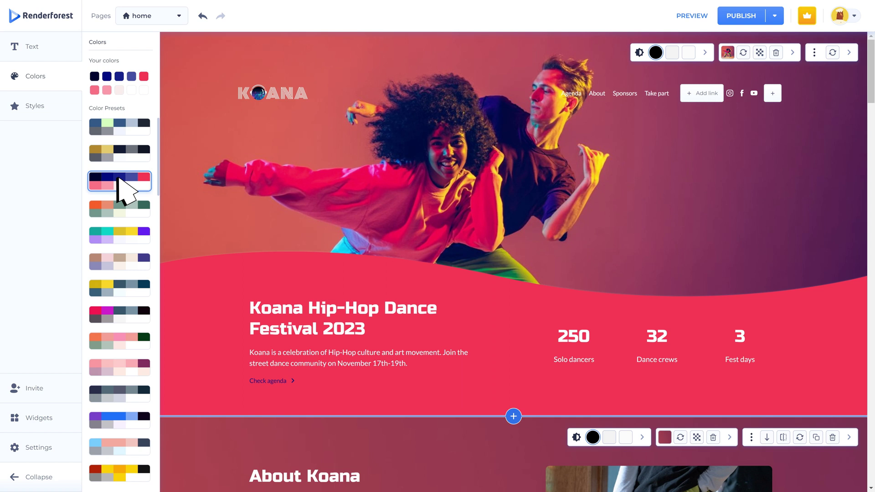
{"action": "left_click", "coordinate": [120, 207]}
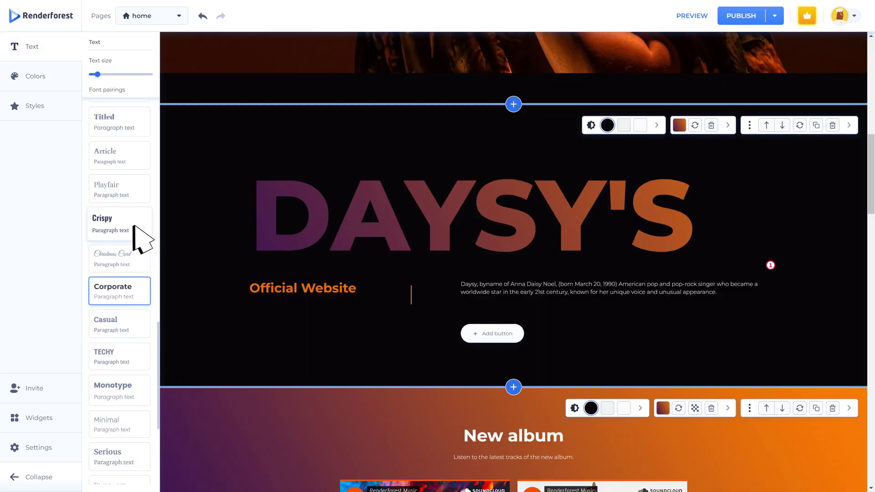
{"action": "left_click", "coordinate": [131, 223]}
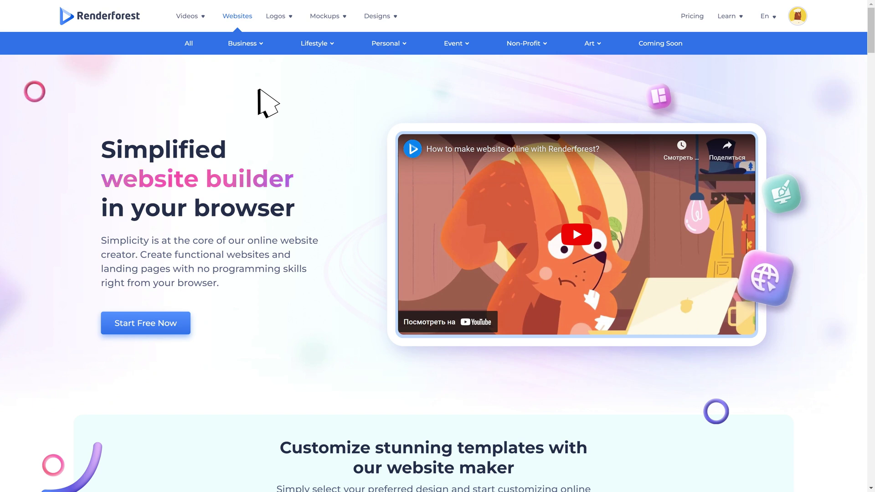
{"action": "key", "text": "Tab"}
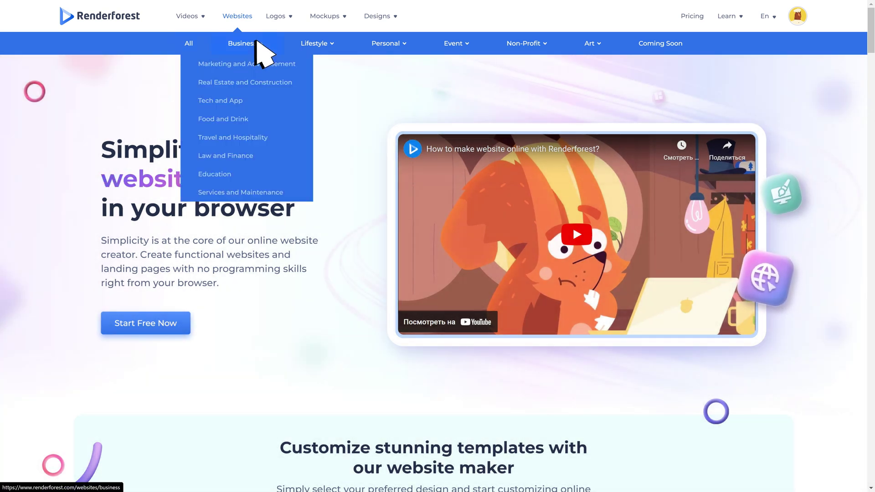
{"action": "mouse_move", "coordinate": [329, 40]}
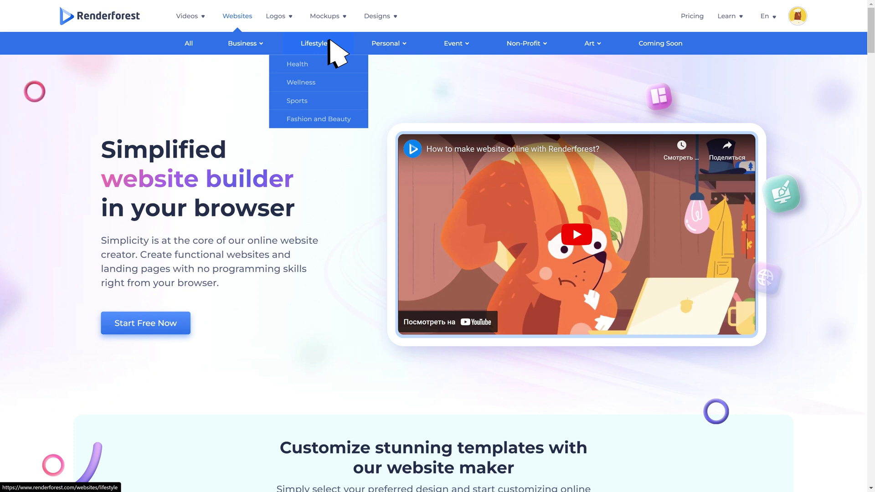
{"action": "mouse_move", "coordinate": [466, 39]}
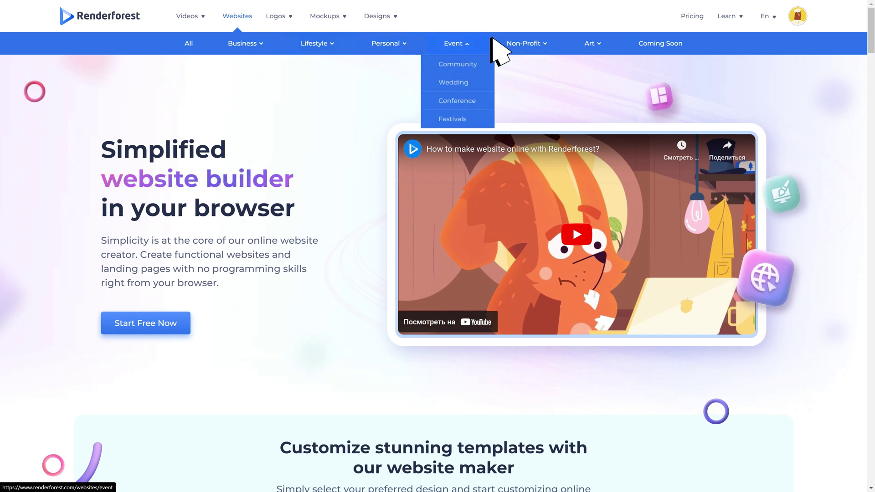
{"action": "mouse_move", "coordinate": [605, 40]}
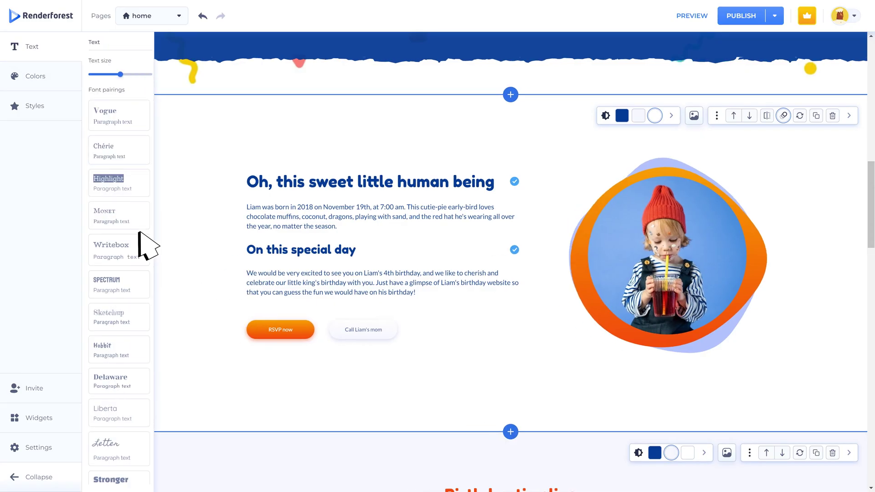
{"action": "scroll", "coordinate": [137, 230], "scroll_direction": "up", "scroll_amount": 3}
{"action": "scroll", "coordinate": [132, 287], "scroll_direction": "down", "scroll_amount": 1}
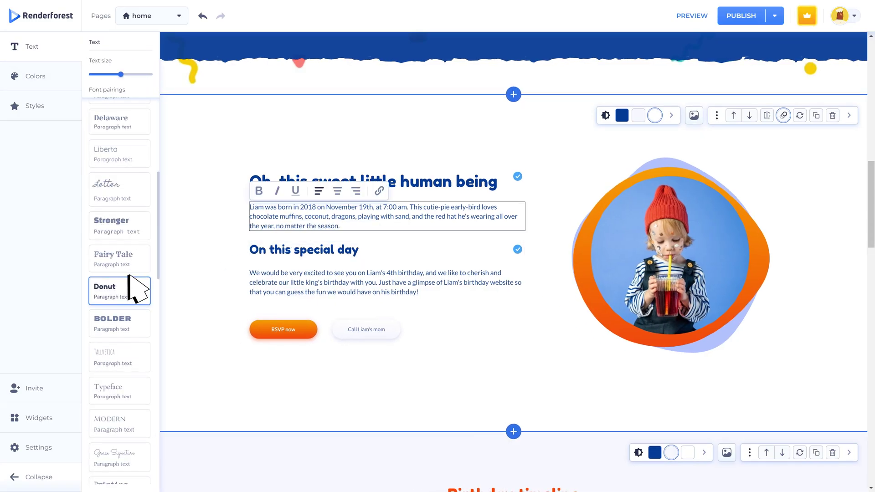
{"action": "left_click", "coordinate": [128, 323]}
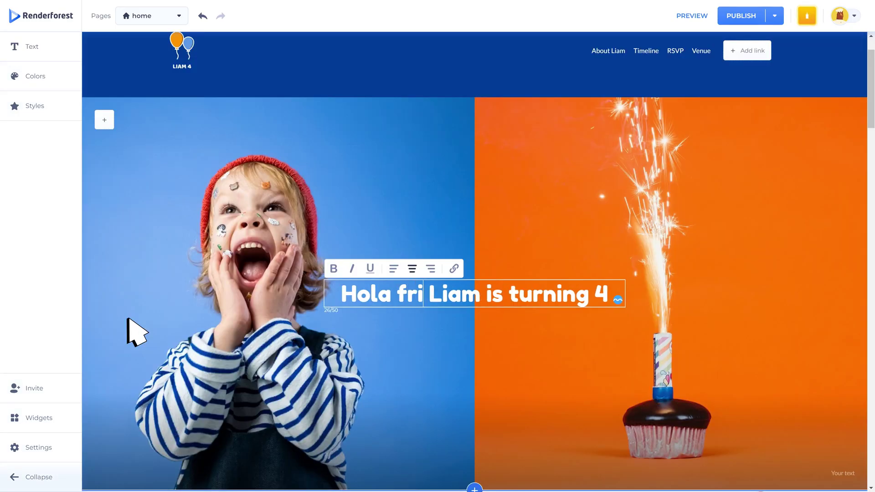
{"action": "type", "text": "ends!"}
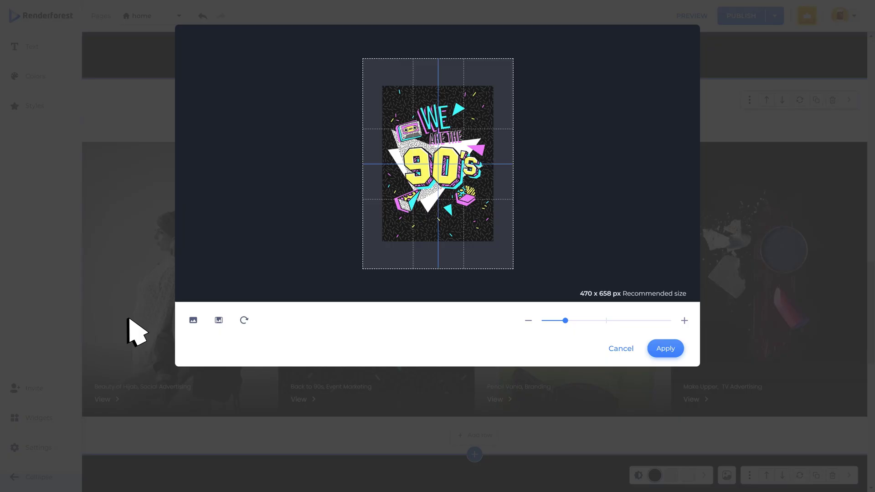
{"action": "left_click_drag", "start_coordinate": [565, 321], "coordinate": [578, 321]}
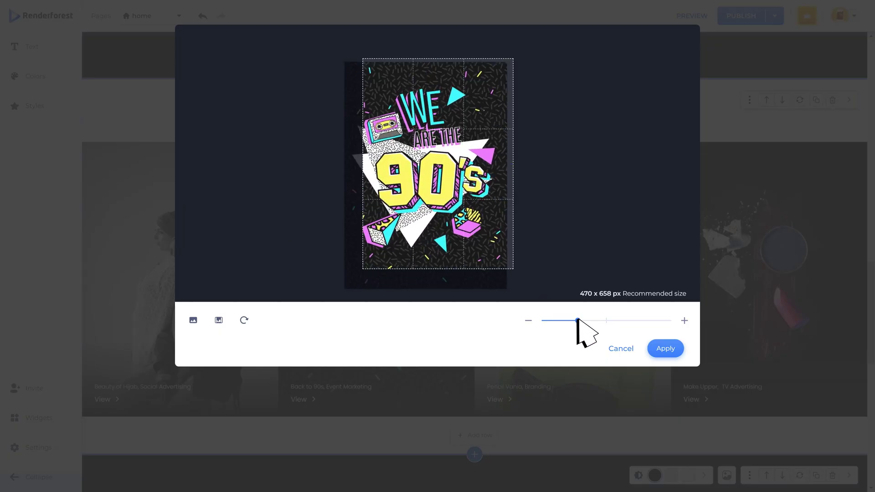
{"action": "left_click", "coordinate": [667, 350]}
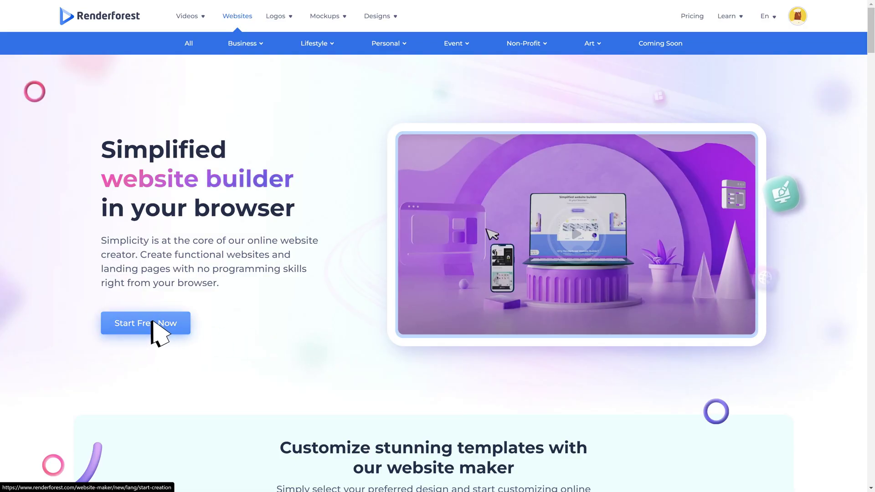
Step: Start a new website from scratch with a header, then switch to starting from a template
{"action": "left_click", "coordinate": [154, 320]}
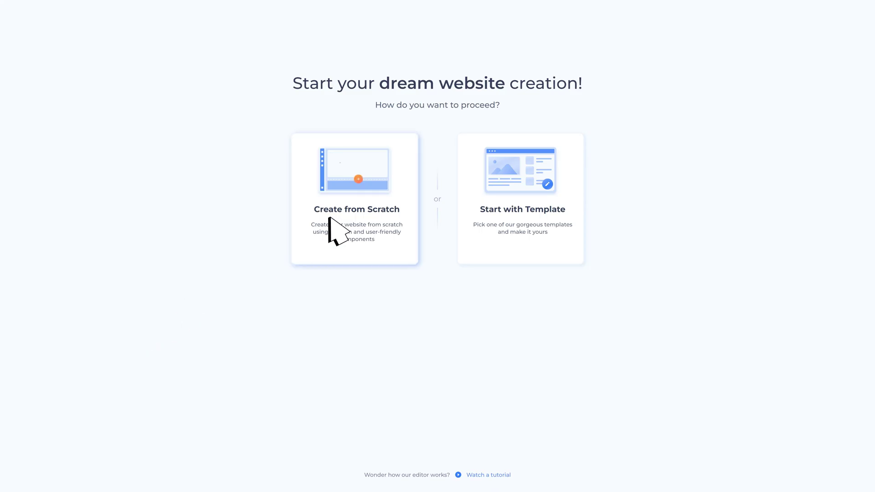
{"action": "left_click", "coordinate": [363, 201]}
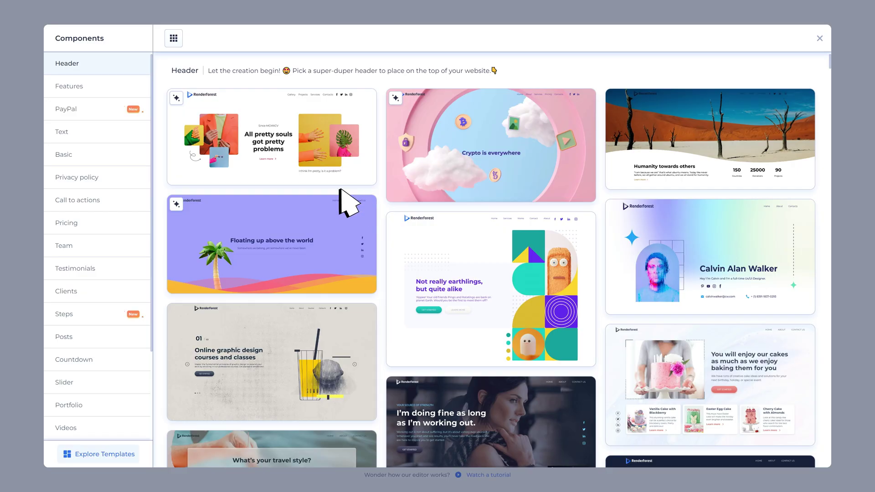
{"action": "left_click", "coordinate": [287, 171]}
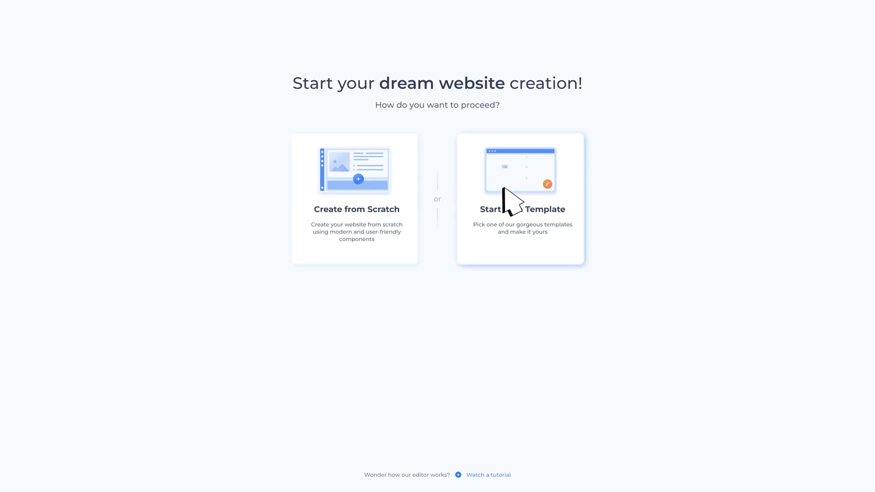
{"action": "left_click", "coordinate": [517, 201]}
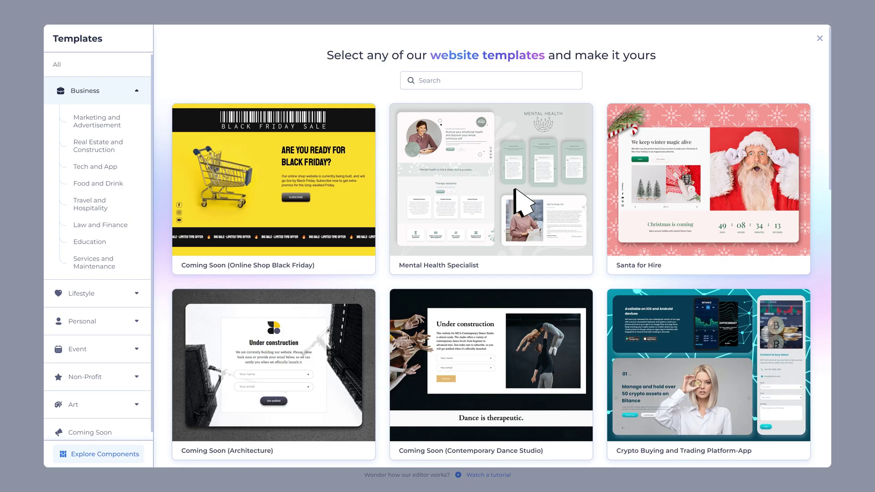
Step: Browse the Marketing, Tech, Food, Lifestyle, Personal, Event and Non-Profit templates, then return to Business
{"action": "left_click", "coordinate": [109, 119]}
{"action": "left_click", "coordinate": [102, 166]}
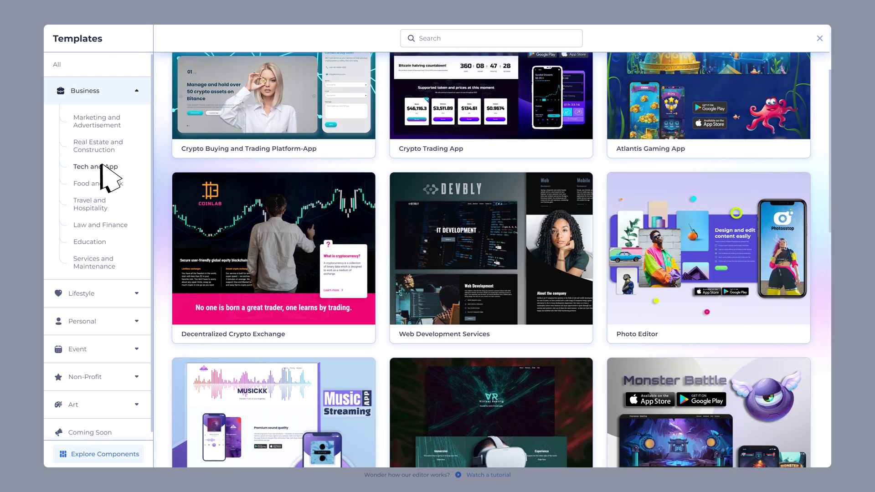
{"action": "left_click", "coordinate": [99, 183]}
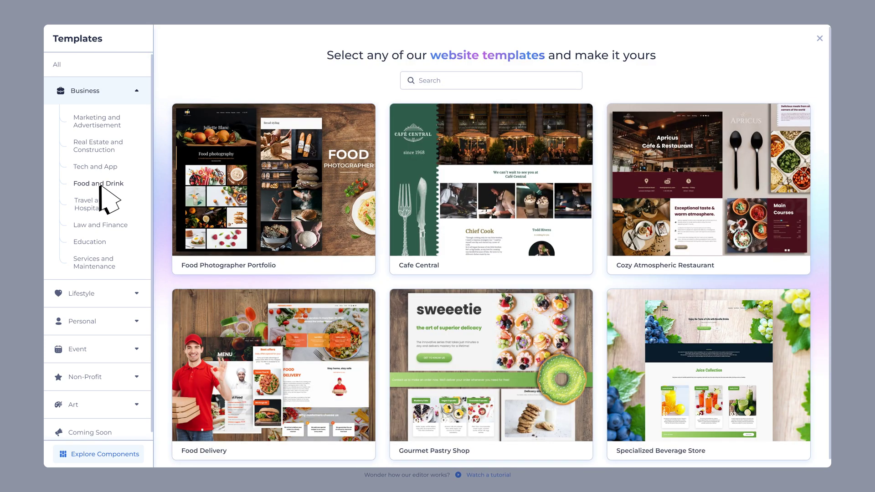
{"action": "left_click", "coordinate": [112, 294]}
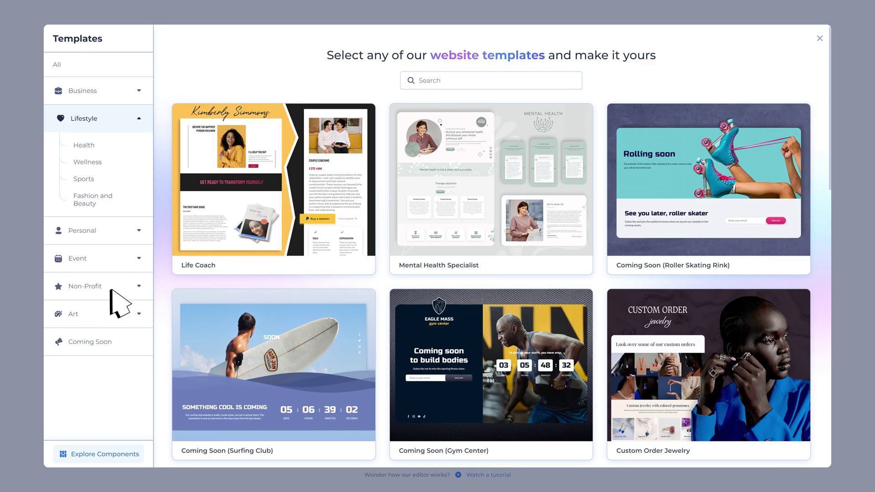
{"action": "left_click", "coordinate": [83, 229]}
{"action": "left_click", "coordinate": [93, 239]}
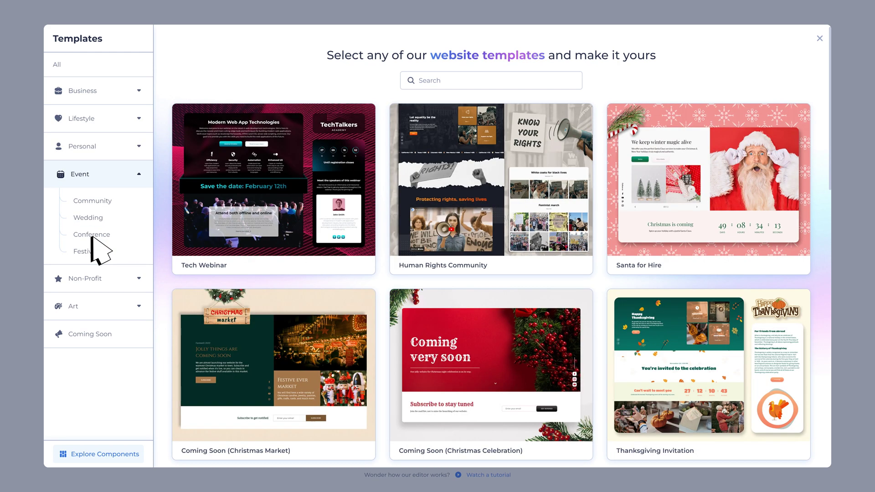
{"action": "left_click", "coordinate": [109, 278]}
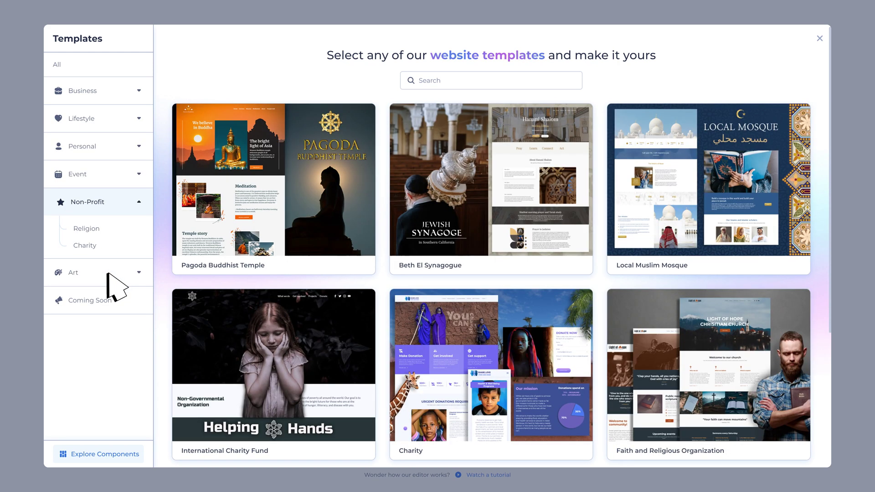
{"action": "left_click", "coordinate": [112, 91]}
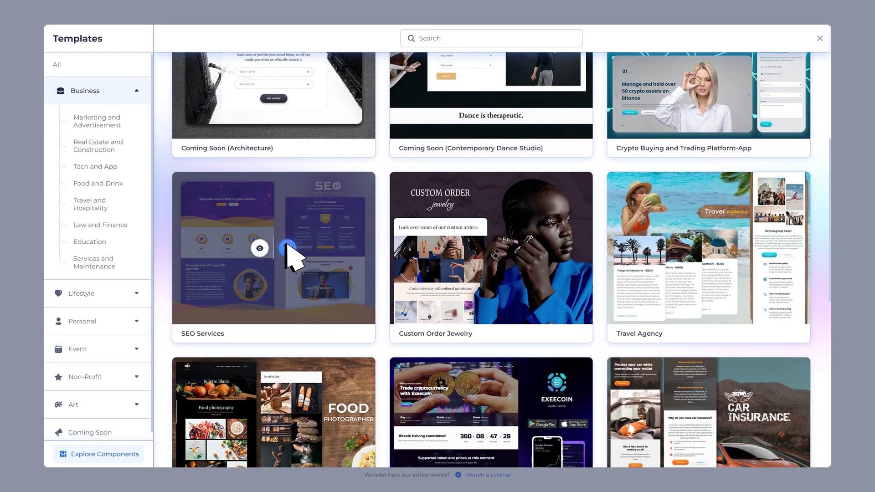
{"action": "left_click", "coordinate": [287, 247]}
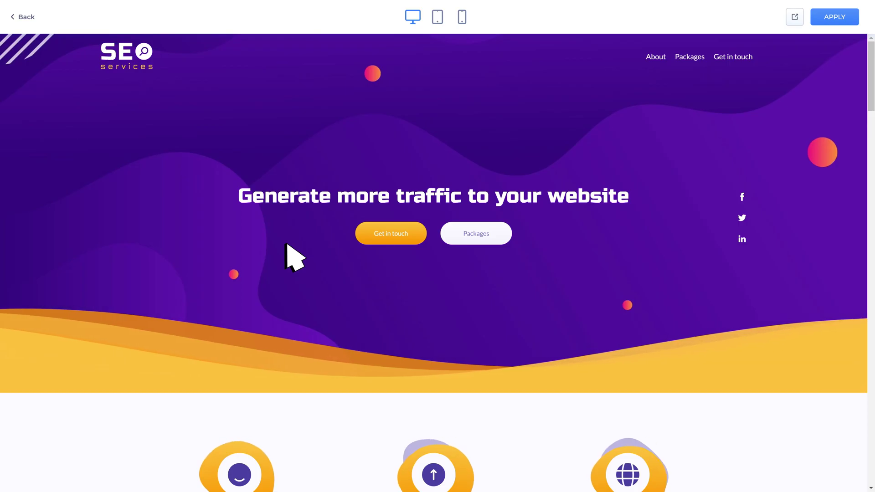
{"action": "left_click", "coordinate": [437, 17]}
{"action": "left_click", "coordinate": [462, 17]}
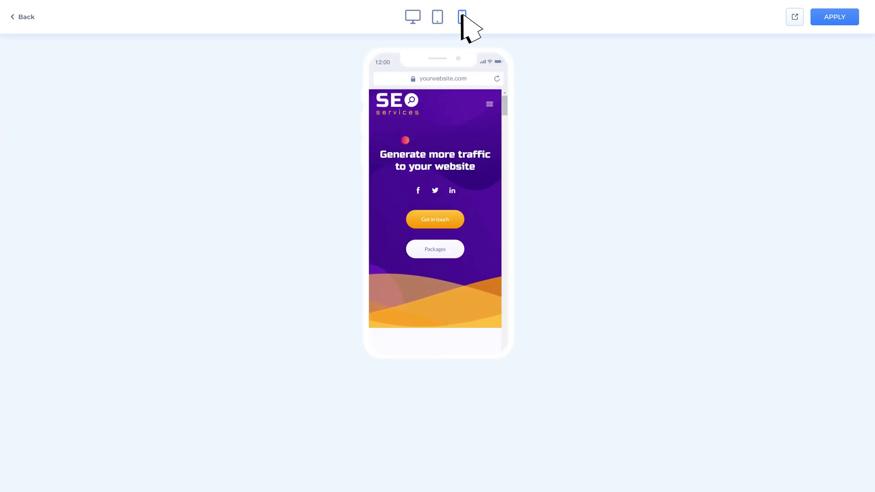
{"action": "left_click", "coordinate": [841, 19]}
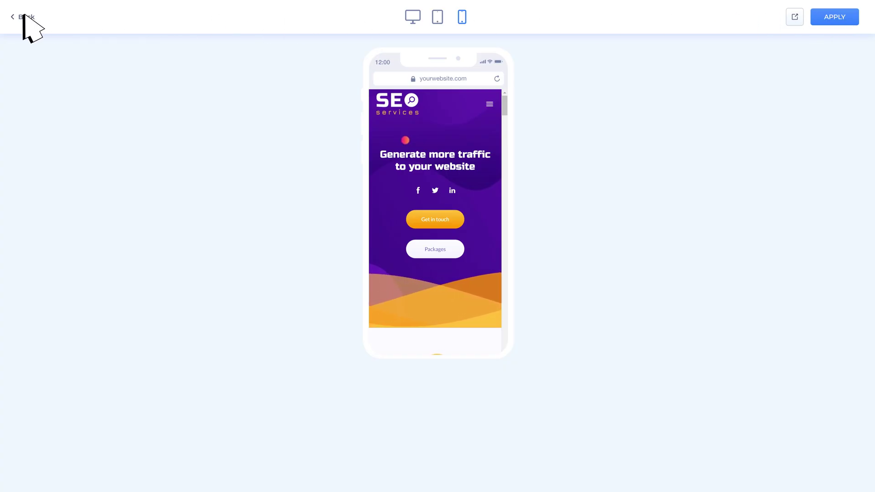
Step: Leave the preview and fade the hero background image to full transparency, leaving solid purple
{"action": "left_click", "coordinate": [24, 17]}
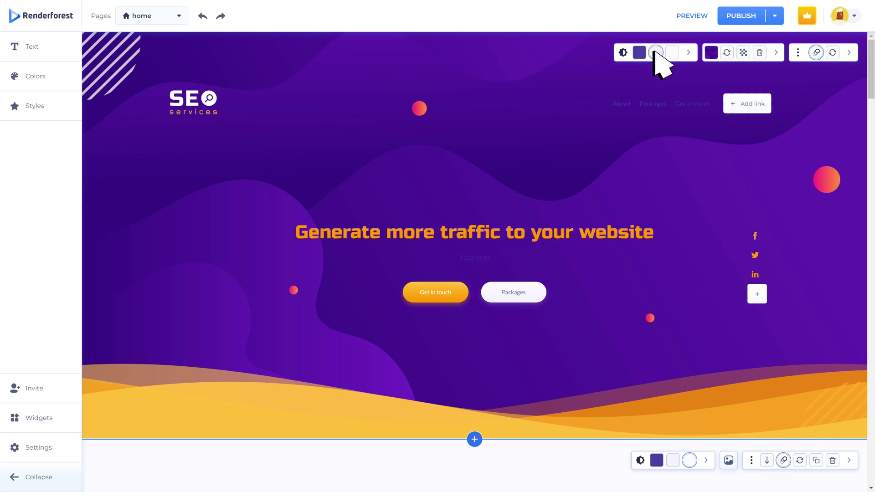
{"action": "left_click", "coordinate": [727, 53]}
{"action": "left_click", "coordinate": [744, 53]}
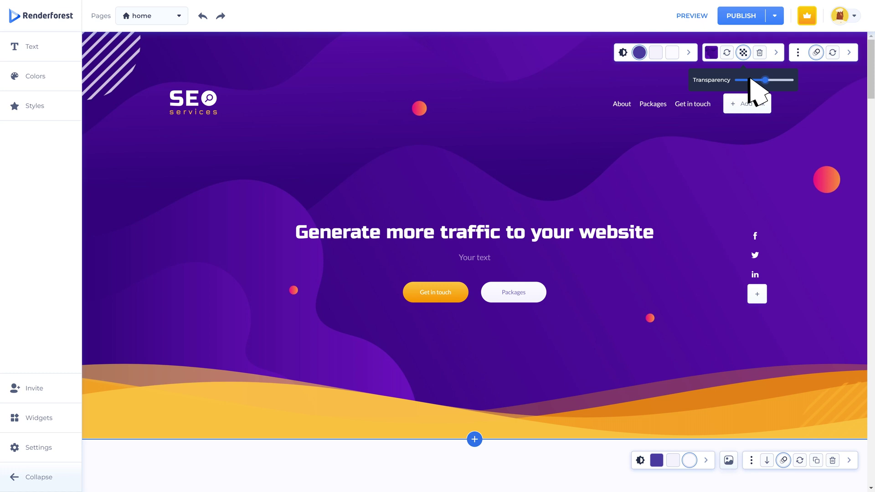
{"action": "left_click", "coordinate": [738, 80]}
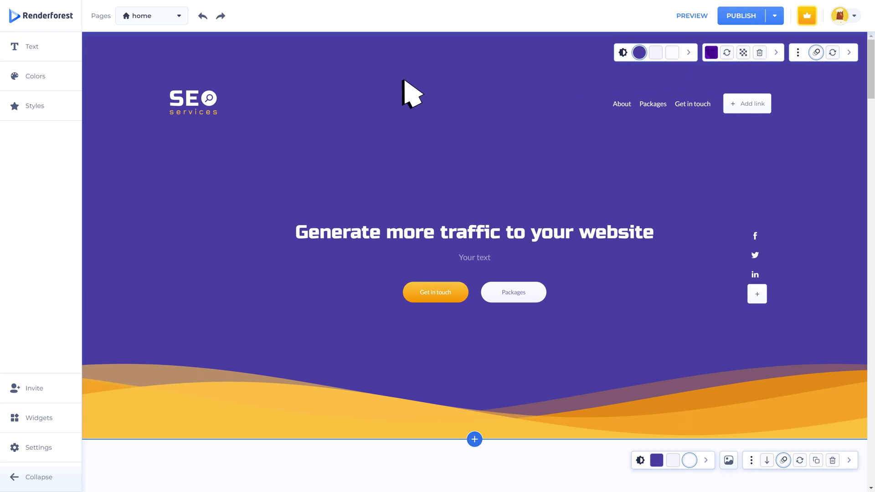
{"action": "left_click", "coordinate": [211, 98]}
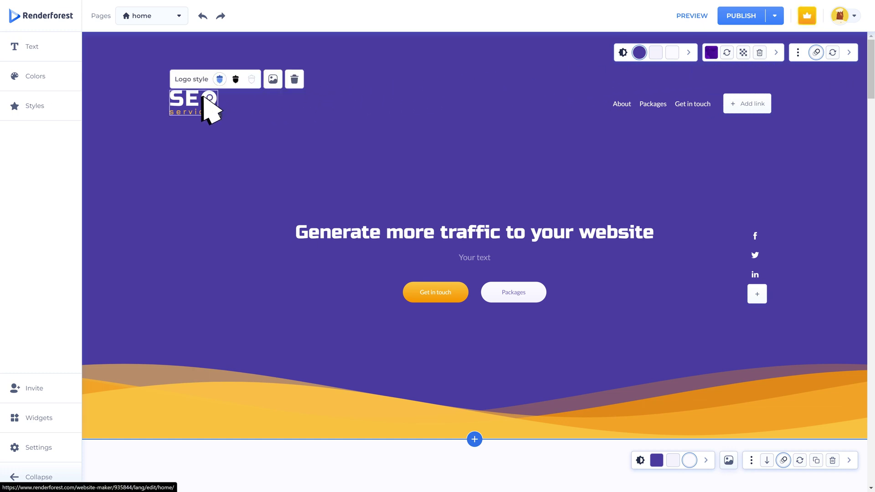
{"action": "left_click", "coordinate": [273, 79]}
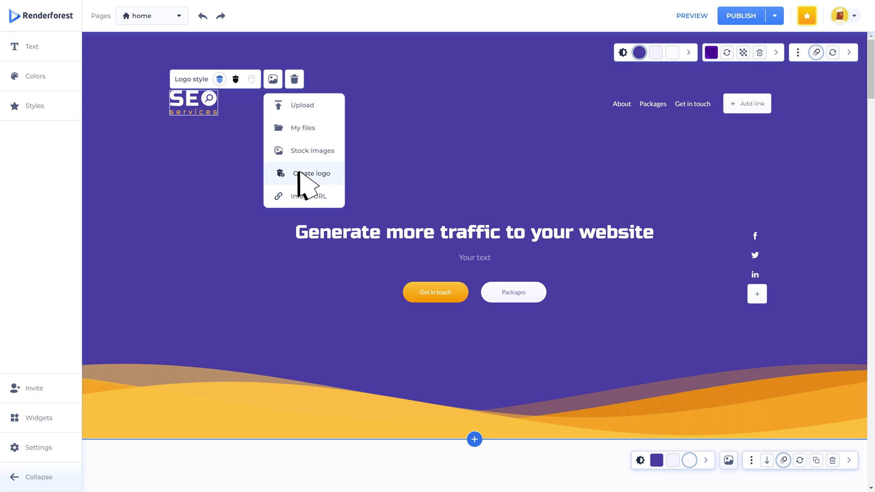
{"action": "left_click", "coordinate": [294, 129]}
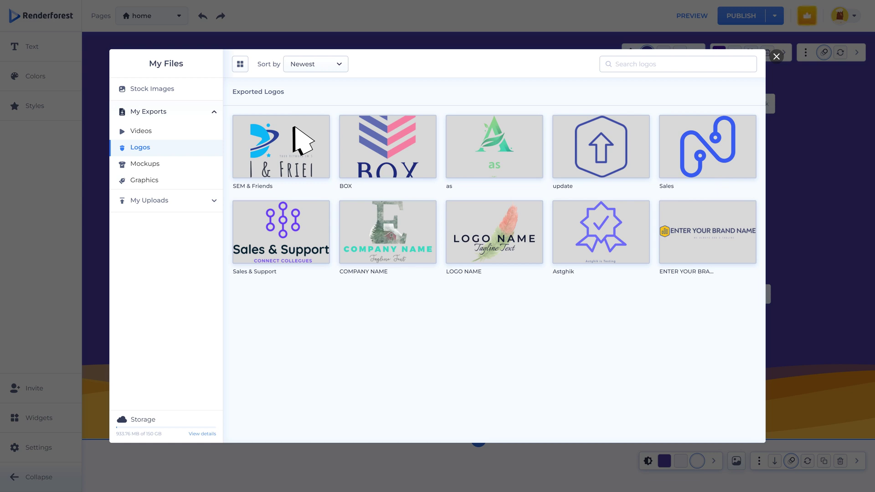
{"action": "left_click", "coordinate": [776, 56]}
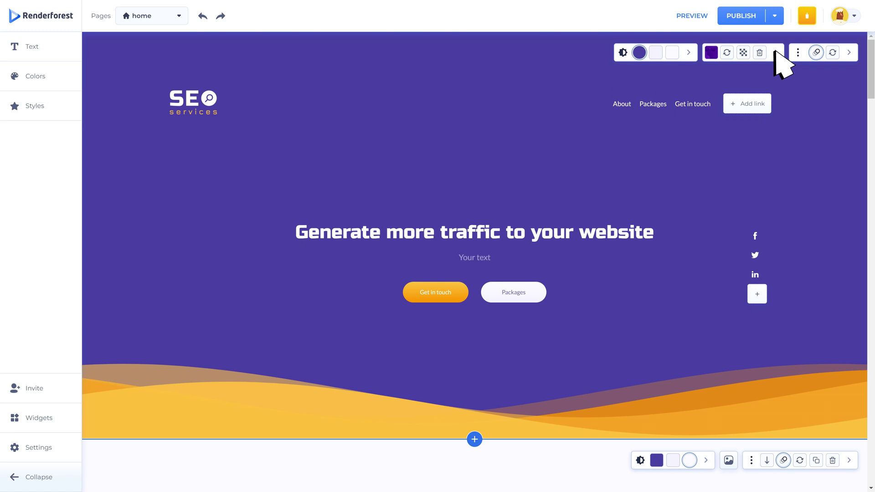
{"action": "left_click", "coordinate": [747, 102]}
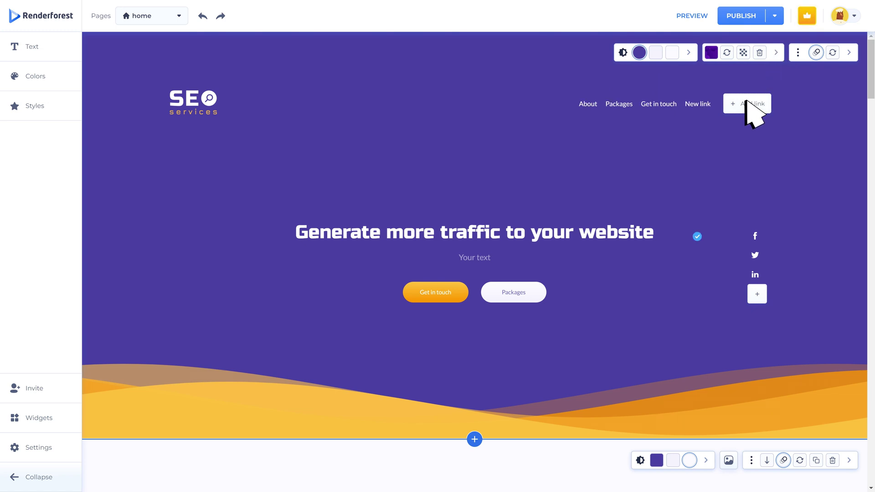
{"action": "left_click", "coordinate": [690, 83]}
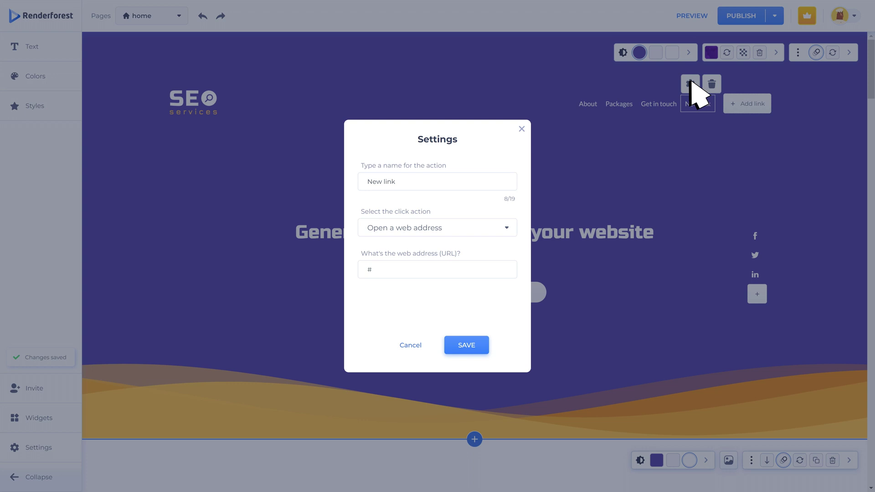
{"action": "triple_click", "coordinate": [430, 181]}
{"action": "type", "text": "Renderfores"}
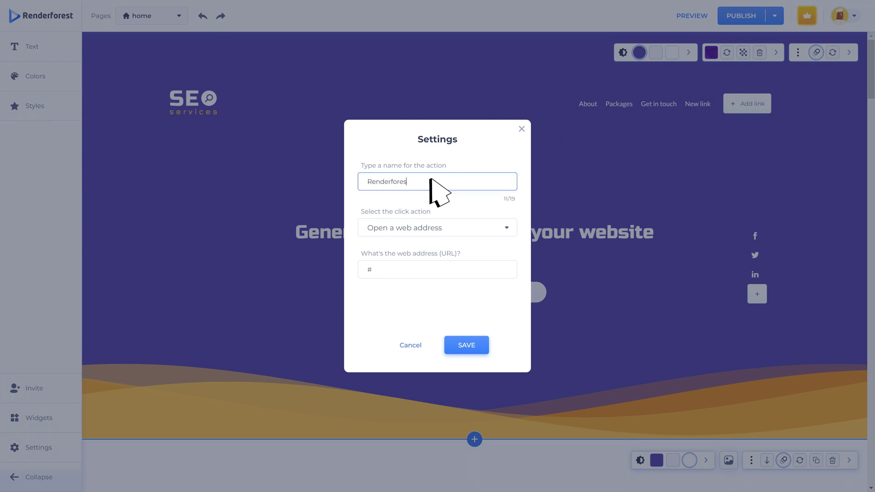
{"action": "type", "text": "t"}
{"action": "left_click", "coordinate": [460, 269]}
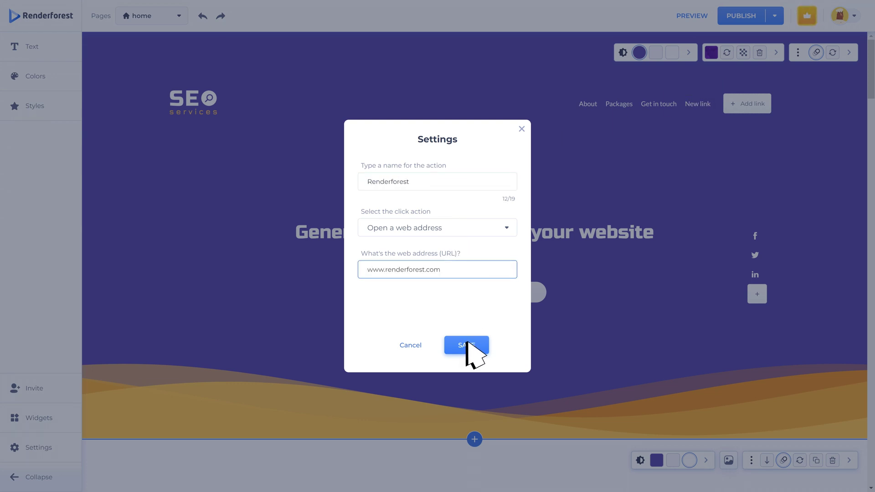
{"action": "left_click", "coordinate": [466, 344]}
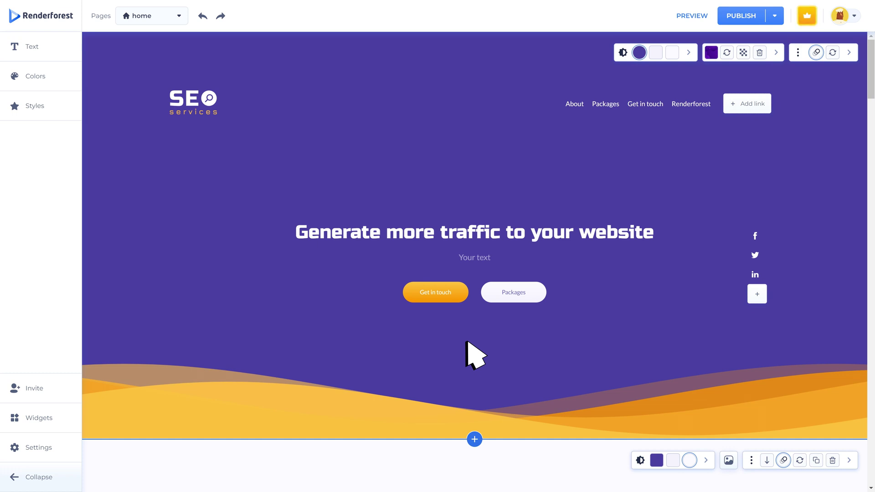
{"action": "left_click", "coordinate": [758, 294]}
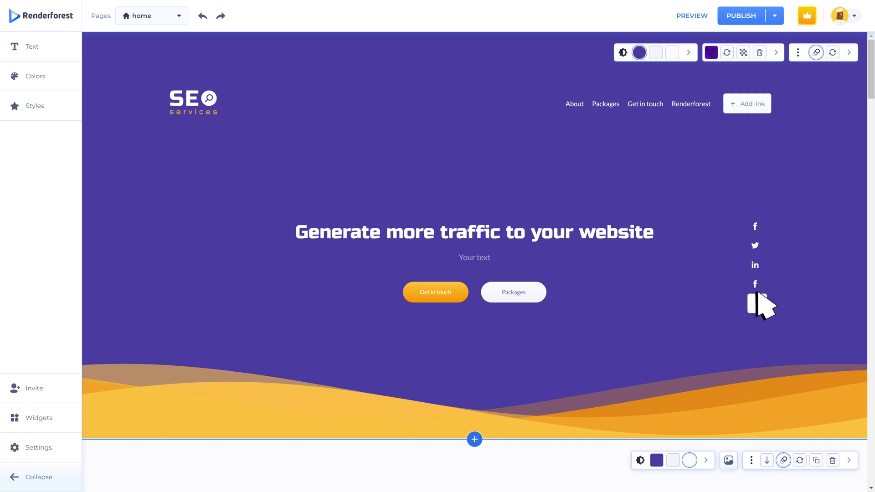
{"action": "mouse_move", "coordinate": [757, 293]}
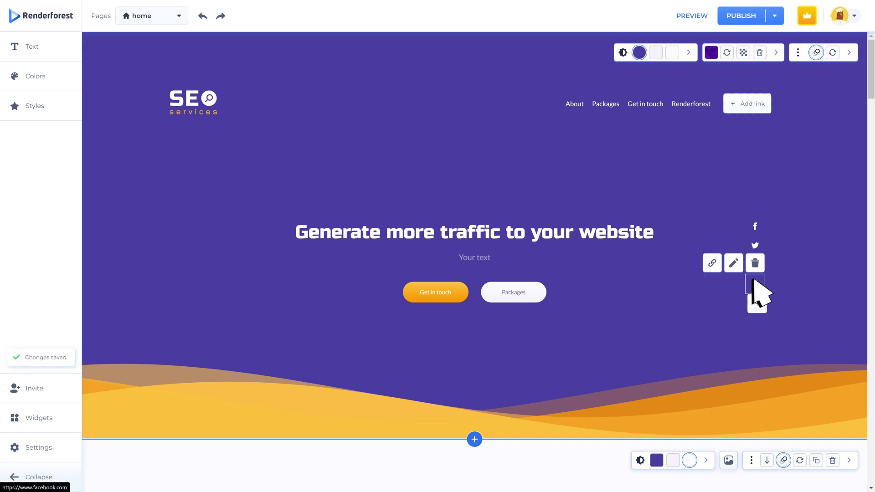
{"action": "left_click", "coordinate": [713, 264]}
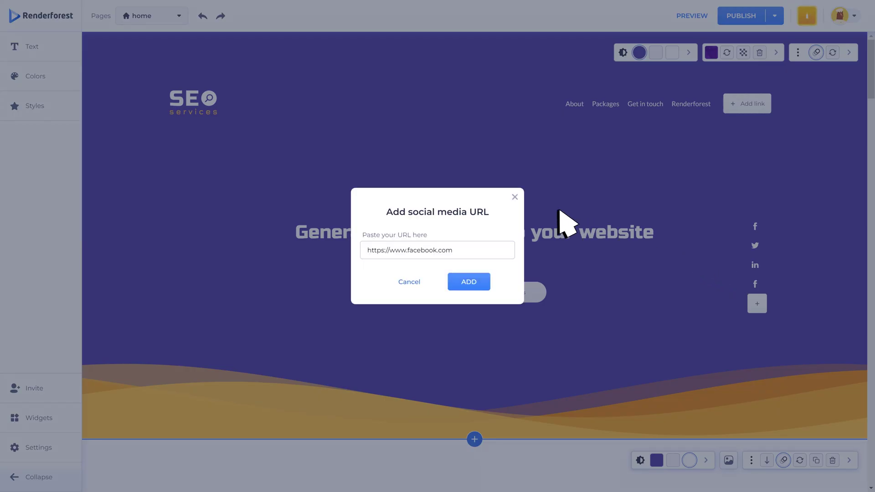
{"action": "left_click", "coordinate": [515, 196]}
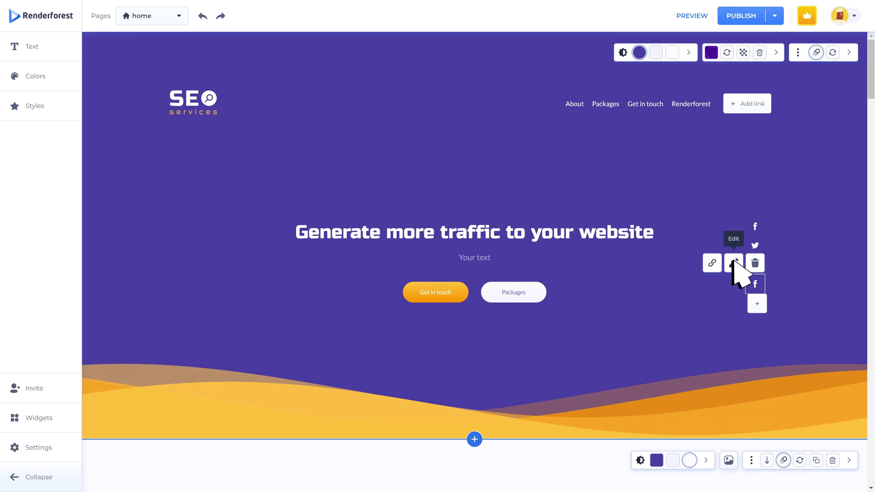
{"action": "left_click", "coordinate": [734, 258]}
{"action": "left_click", "coordinate": [505, 212]}
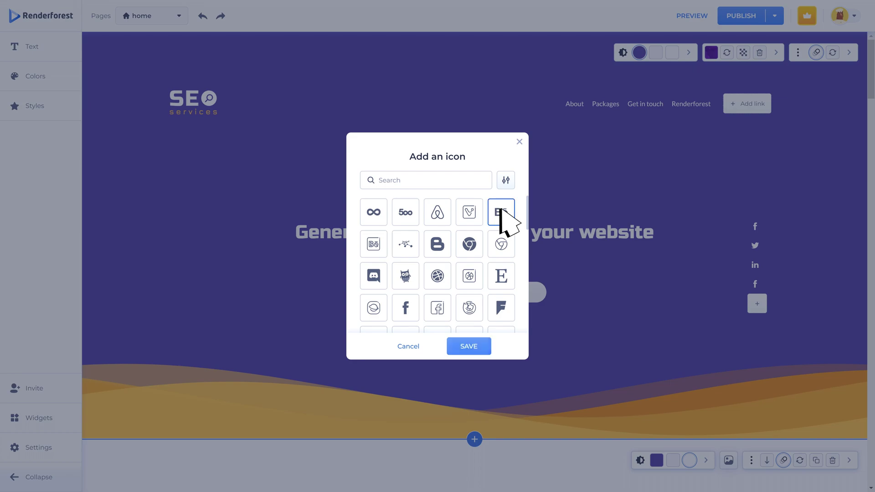
{"action": "left_click", "coordinate": [468, 345]}
{"action": "left_click", "coordinate": [755, 265]}
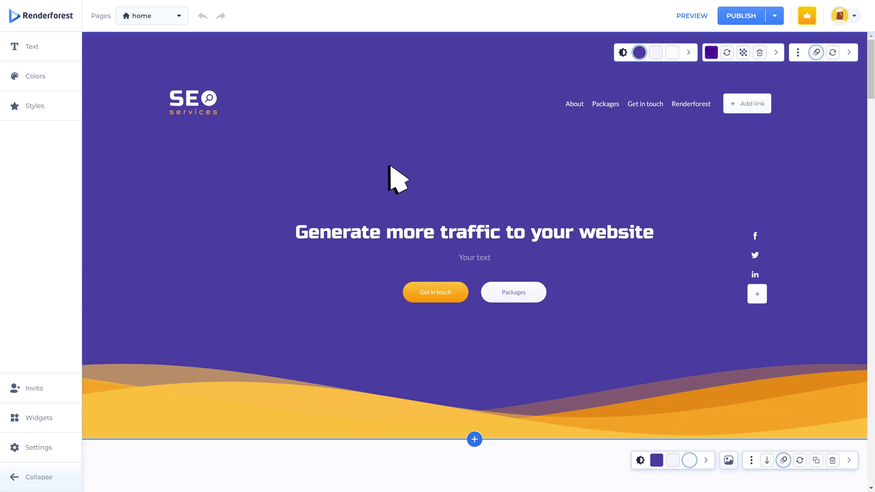
Step: In the Colors settings, create a new account palette with a deep red fourth colour
{"action": "left_click", "coordinate": [36, 76]}
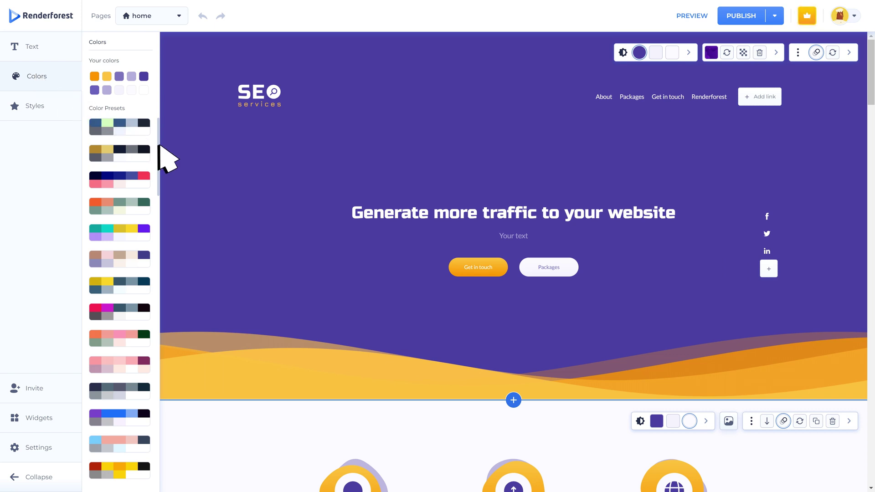
{"action": "scroll", "coordinate": [159, 145], "scroll_direction": "down", "scroll_amount": 2}
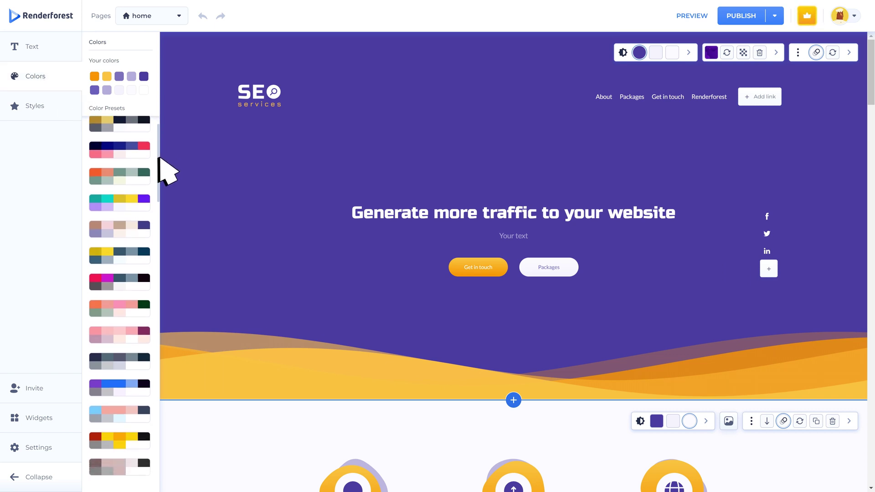
{"action": "scroll", "coordinate": [159, 158], "scroll_direction": "down", "scroll_amount": 3}
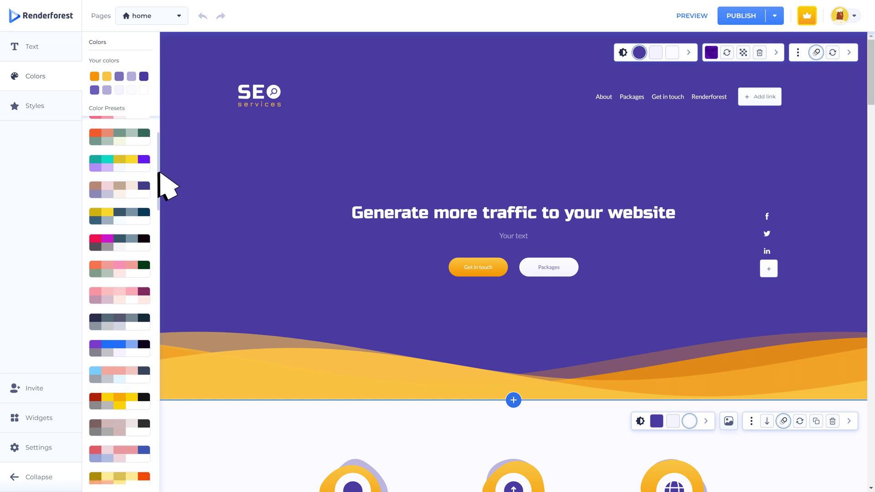
{"action": "scroll", "coordinate": [158, 173], "scroll_direction": "down", "scroll_amount": 2}
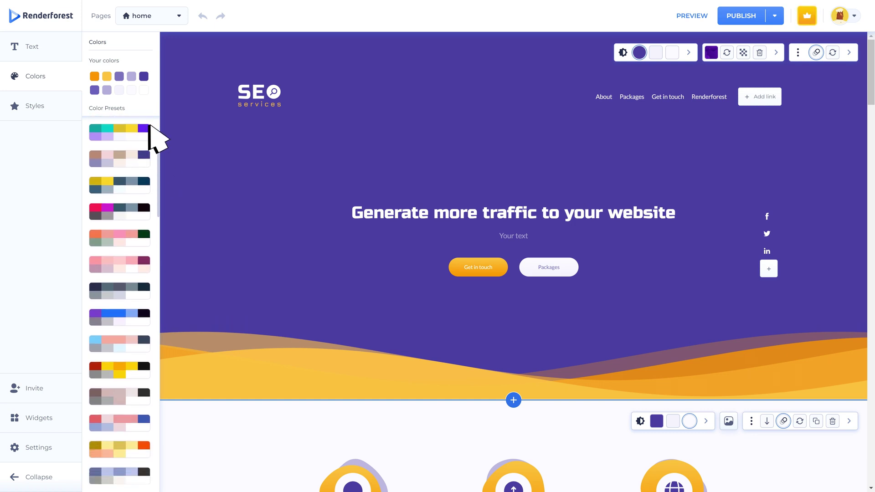
{"action": "left_click", "coordinate": [144, 89]}
{"action": "left_click", "coordinate": [264, 170]}
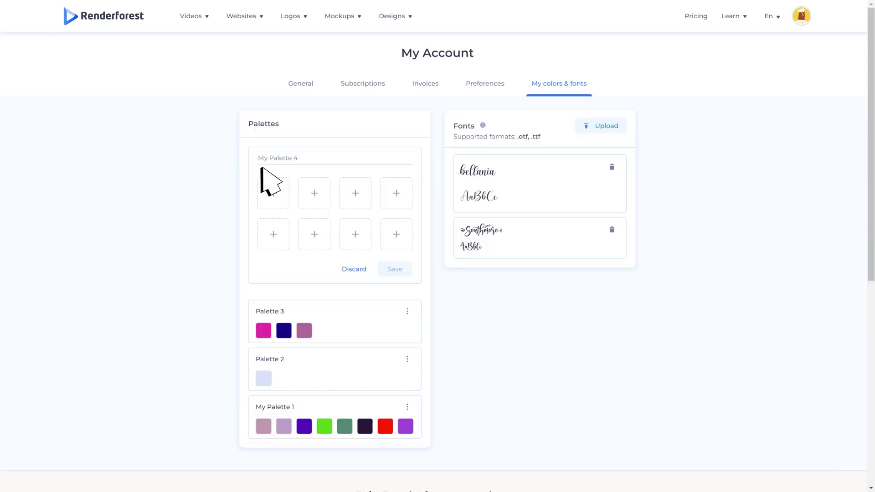
{"action": "left_click", "coordinate": [396, 194]}
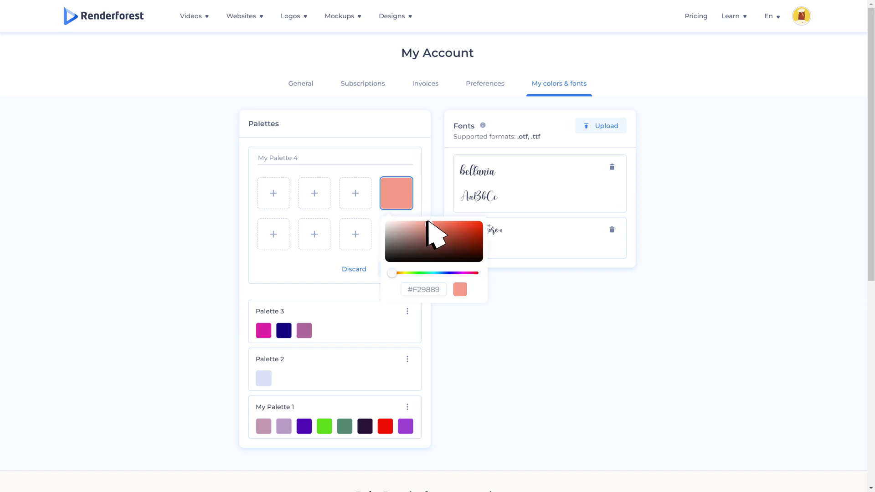
{"action": "left_click_drag", "start_coordinate": [429, 222], "coordinate": [463, 237]}
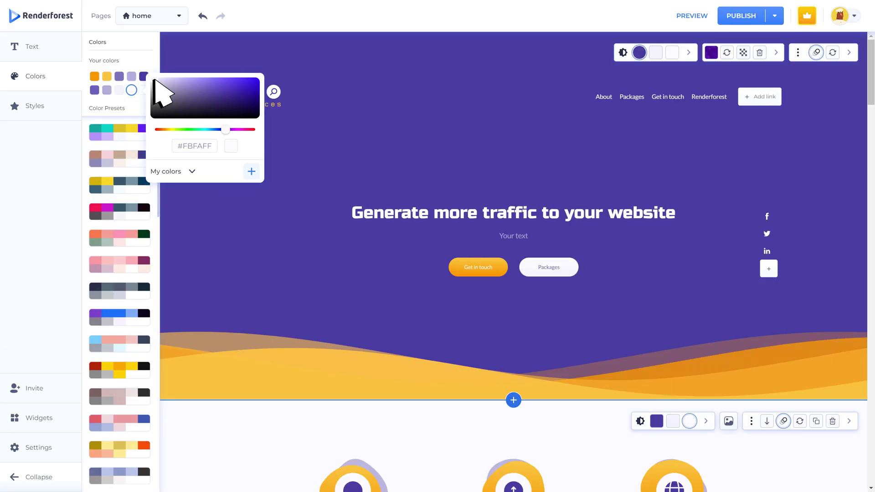
Step: Set the site's light colour to hex #FBFAFF
{"action": "left_click", "coordinate": [159, 86]}
{"action": "left_click_drag", "start_coordinate": [159, 86], "coordinate": [233, 89]}
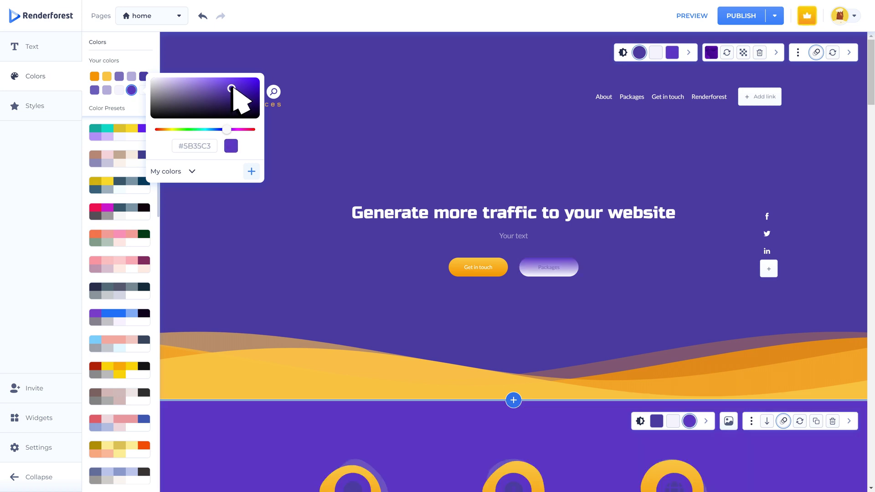
{"action": "left_click", "coordinate": [213, 145]}
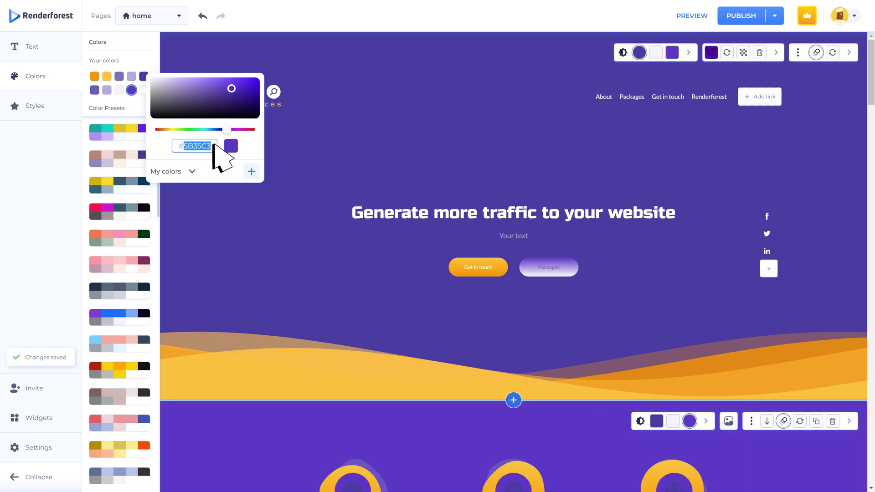
{"action": "type", "text": "FBFAFF"}
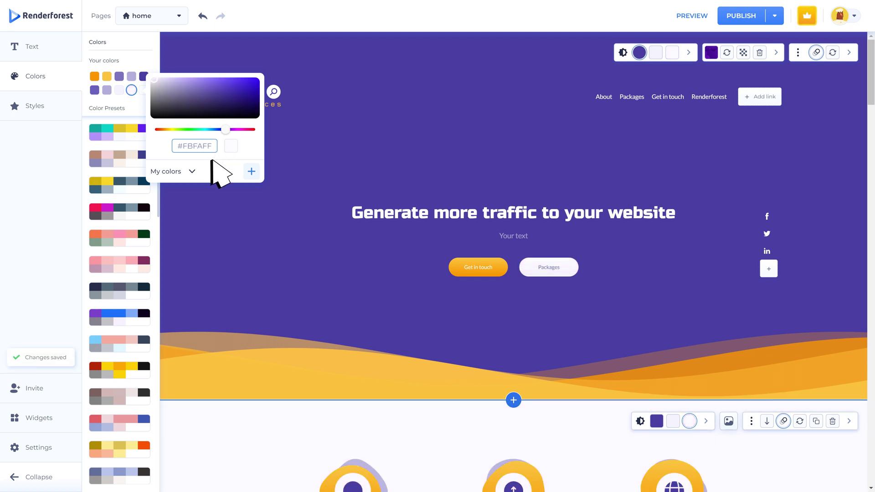
{"action": "left_click", "coordinate": [208, 195]}
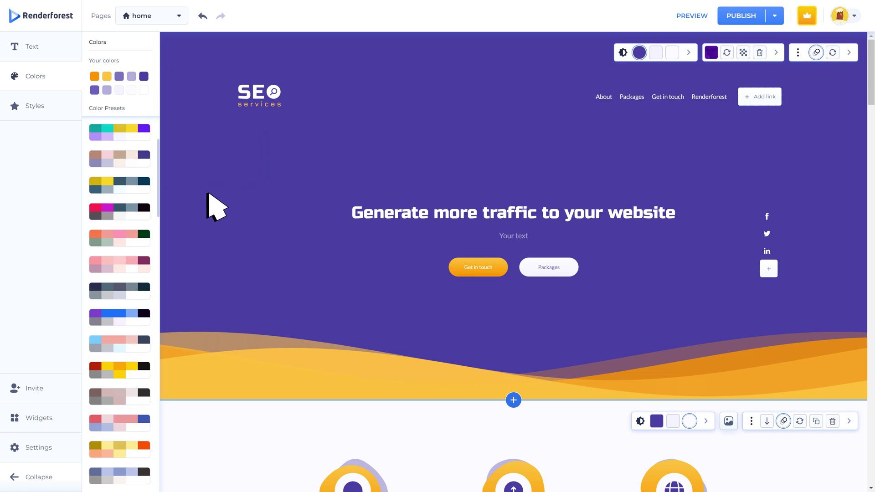
Step: Try rounded and square button corners, keep them pill-shaped, then list the site's pages
{"action": "left_click", "coordinate": [36, 104]}
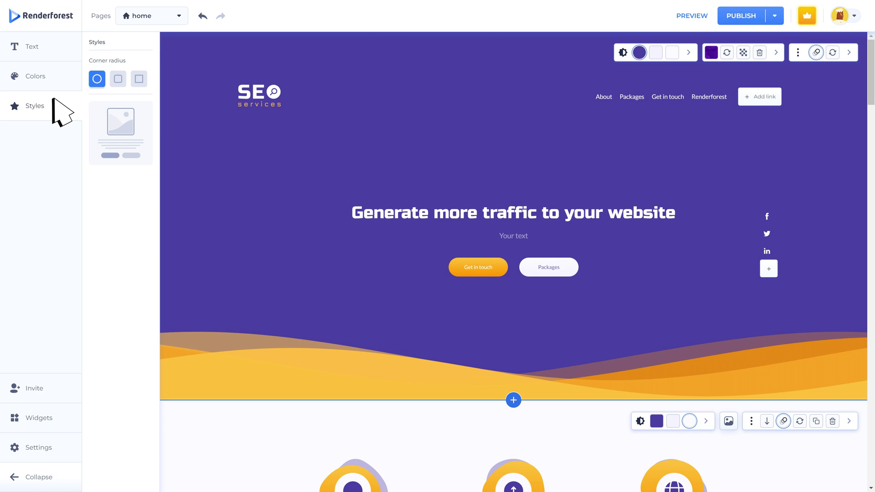
{"action": "left_click", "coordinate": [118, 79]}
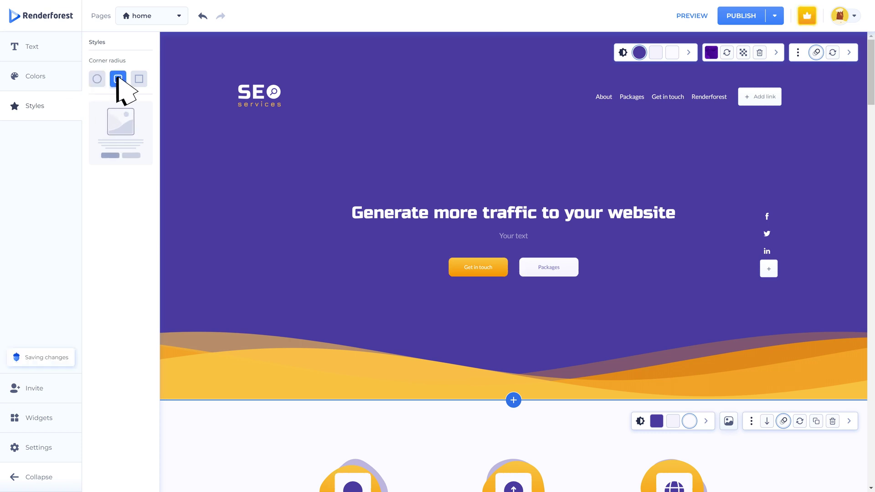
{"action": "left_click", "coordinate": [139, 79]}
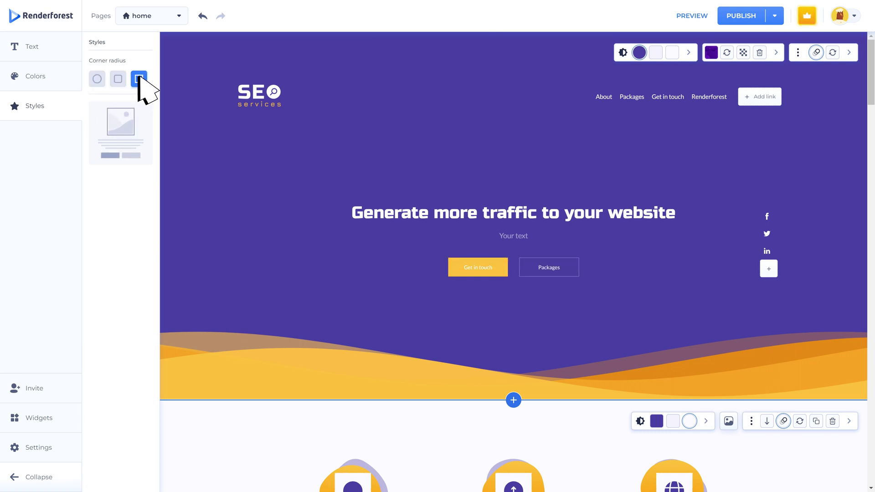
{"action": "left_click", "coordinate": [97, 79]}
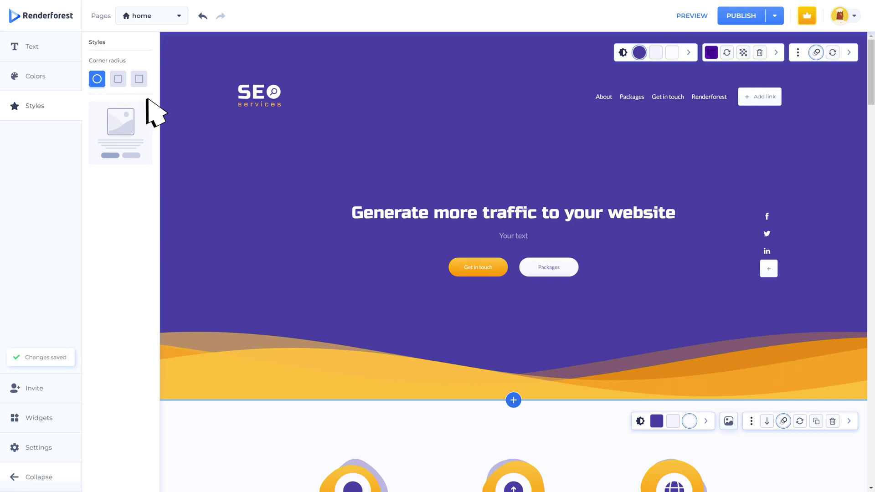
{"action": "left_click", "coordinate": [180, 115]}
{"action": "left_click", "coordinate": [177, 16]}
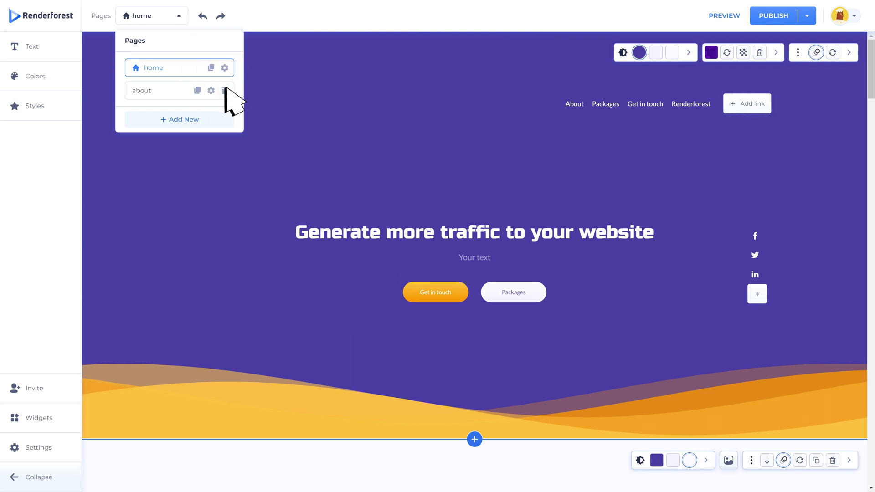
Step: Start adding a new page, then cancel the Add page dialog without adding it
{"action": "left_click", "coordinate": [191, 120]}
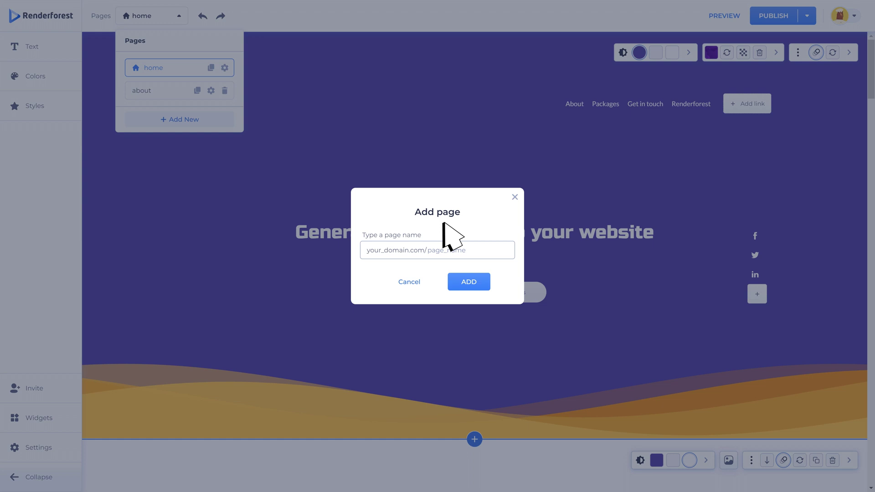
{"action": "left_click", "coordinate": [507, 250]}
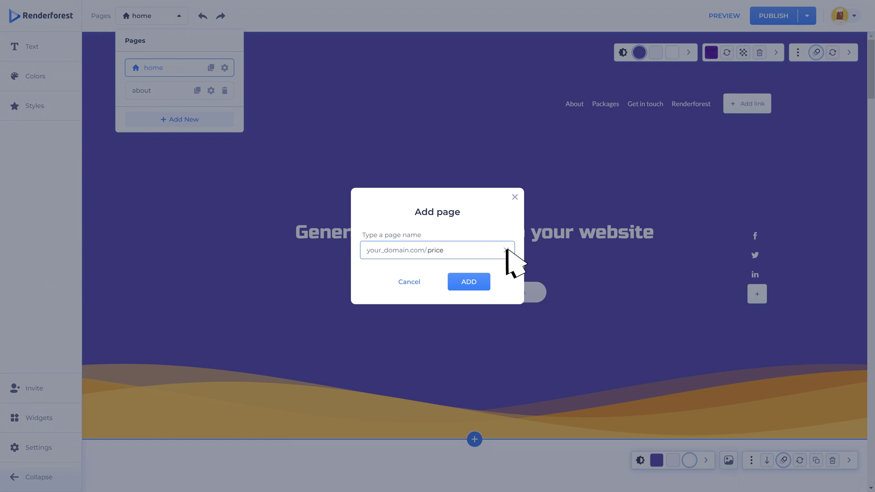
{"action": "left_click", "coordinate": [514, 197]}
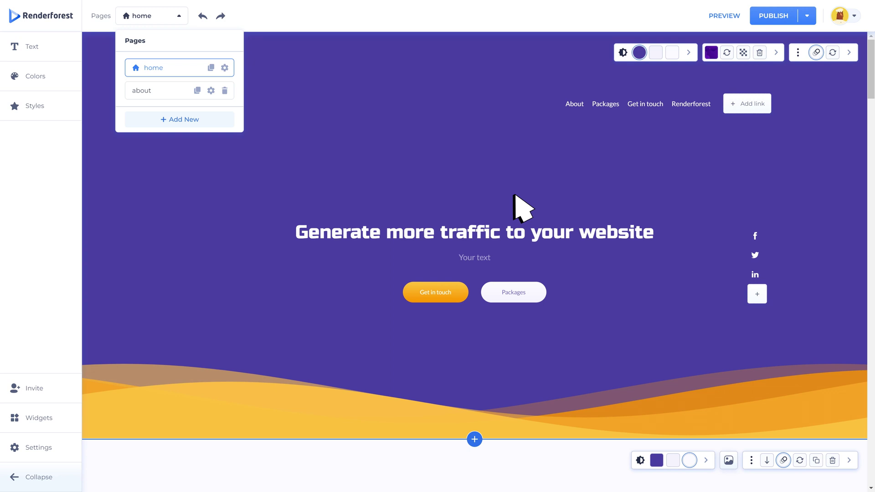
Step: Review the about page's settings and close them unchanged
{"action": "left_click", "coordinate": [211, 90]}
{"action": "scroll", "coordinate": [391, 92], "scroll_direction": "down", "scroll_amount": 5}
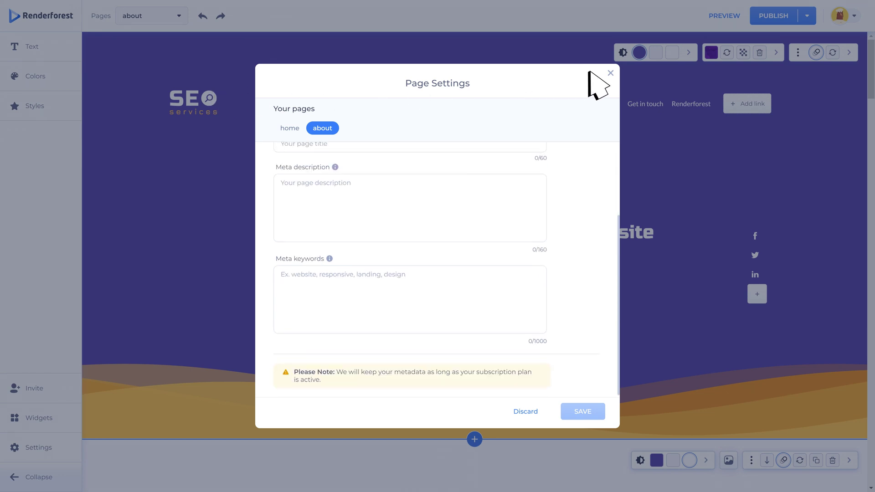
{"action": "left_click", "coordinate": [608, 77]}
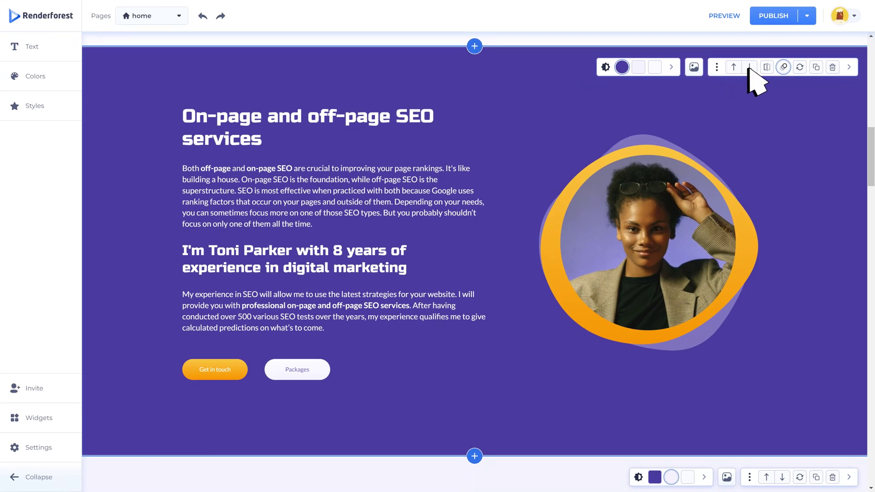
Step: Mirror the SEO services section so the photo sits left and duplicate it
{"action": "left_click", "coordinate": [766, 68]}
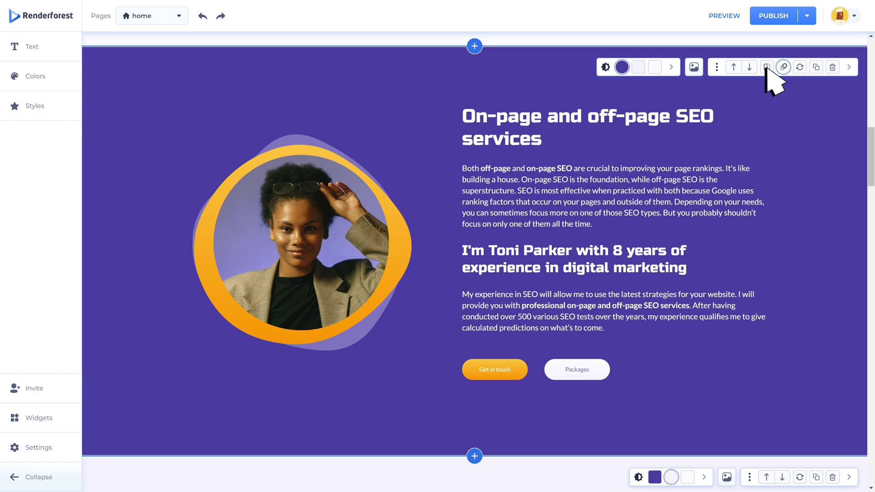
{"action": "left_click", "coordinate": [816, 67]}
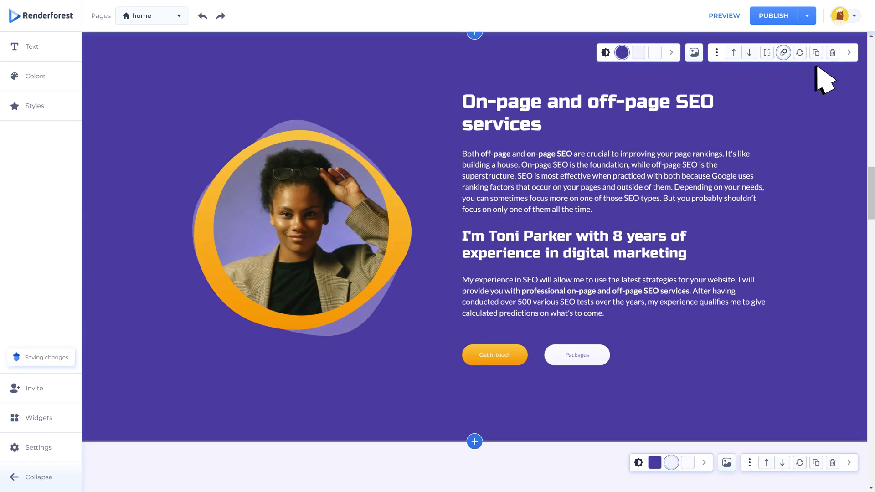
{"action": "left_click", "coordinate": [801, 52]}
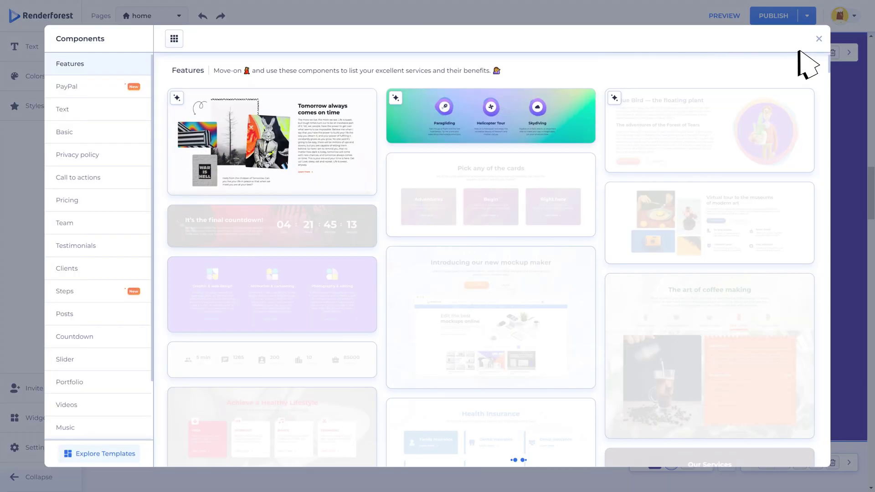
{"action": "left_click", "coordinate": [820, 39]}
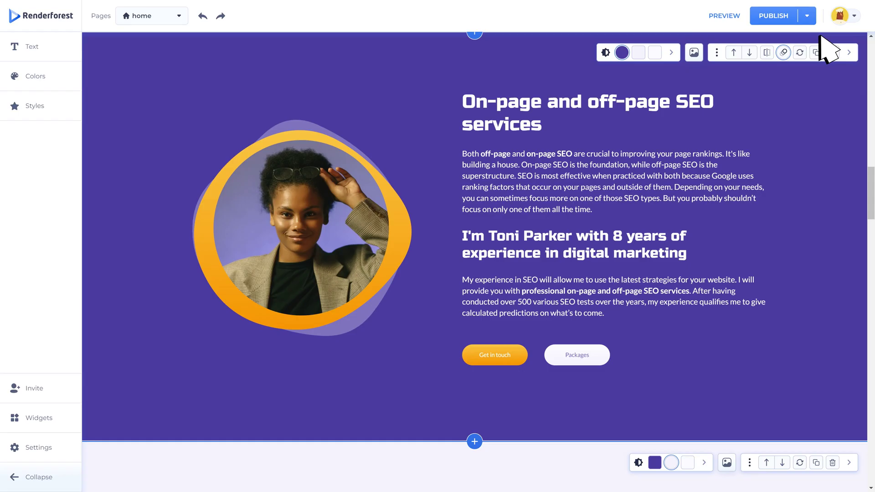
Step: Delete the SEO section, then undo the deletion to restore it
{"action": "left_click", "coordinate": [833, 53]}
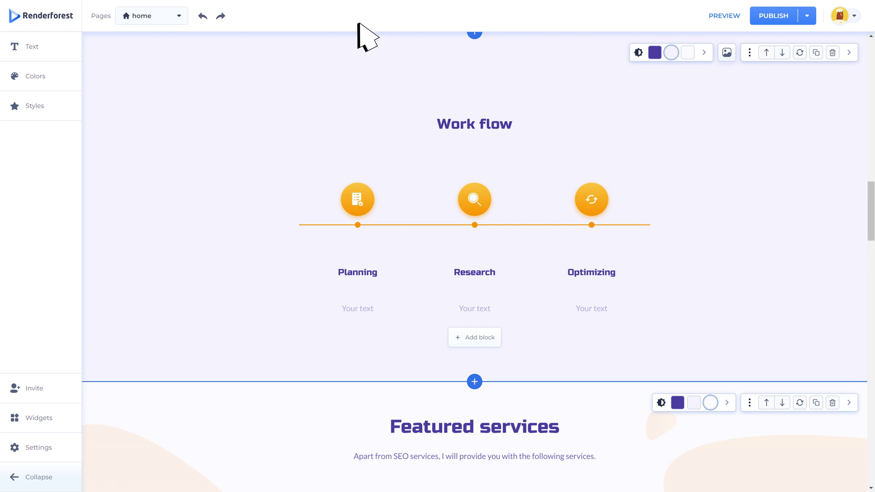
{"action": "left_click", "coordinate": [201, 16]}
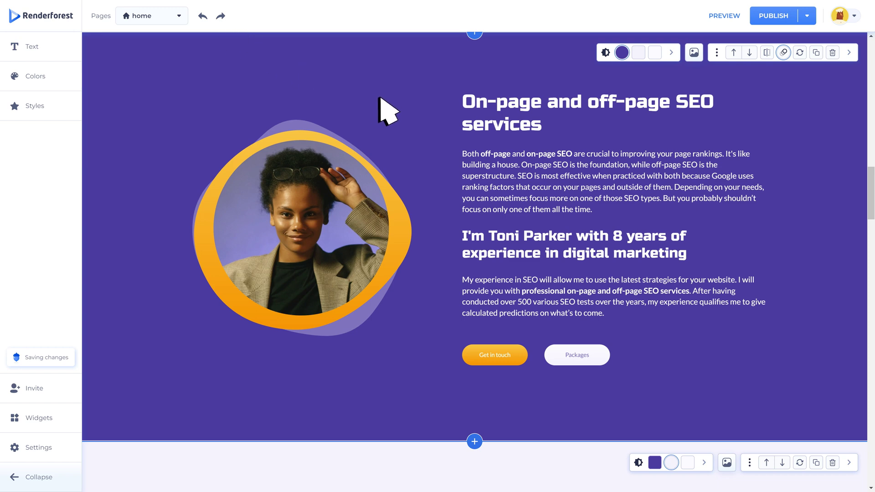
{"action": "scroll", "coordinate": [382, 110], "scroll_direction": "up", "scroll_amount": 10}
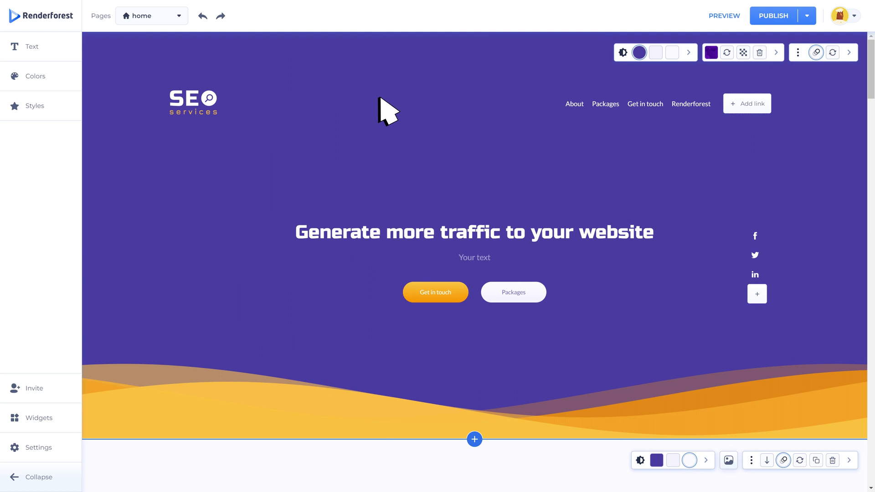
Step: Insert the 'A little about myself' component from the Text components
{"action": "left_click", "coordinate": [475, 439]}
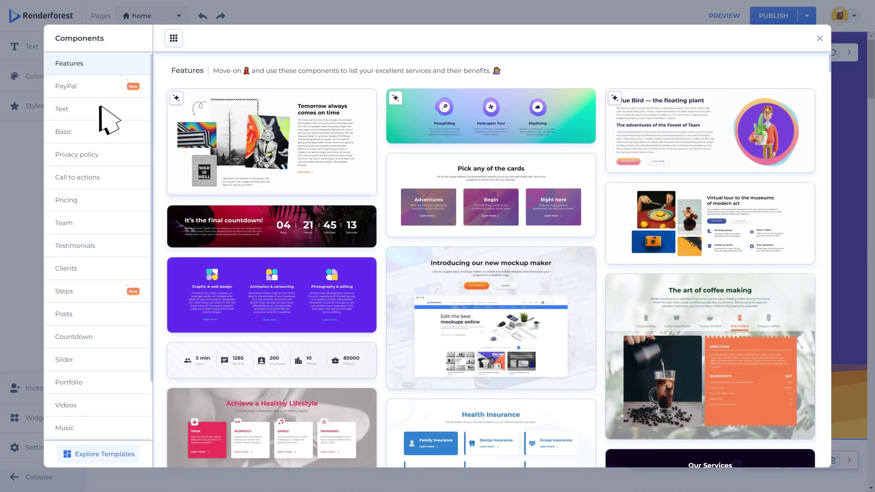
{"action": "left_click", "coordinate": [99, 110]}
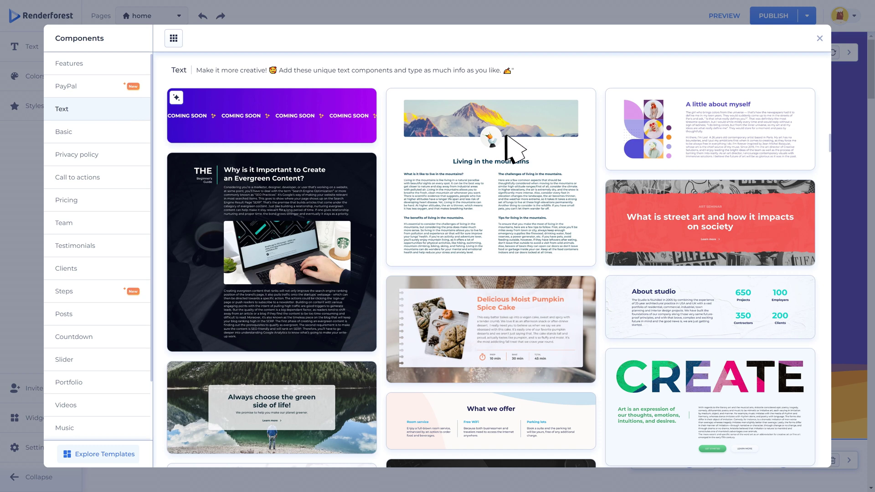
{"action": "left_click", "coordinate": [731, 157]}
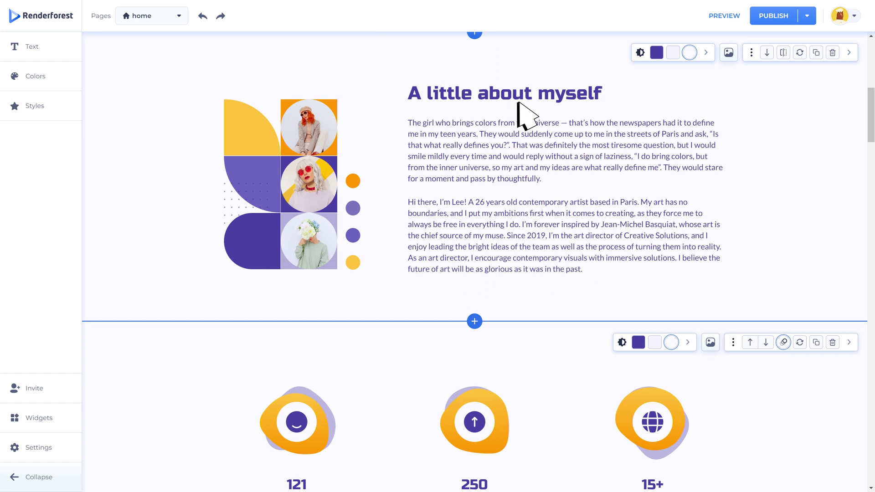
Step: Make the 'A little about myself' heading italic and underlined, trying centre and right alignment
{"action": "left_click", "coordinate": [451, 87]}
{"action": "key", "text": "ctrl+a"}
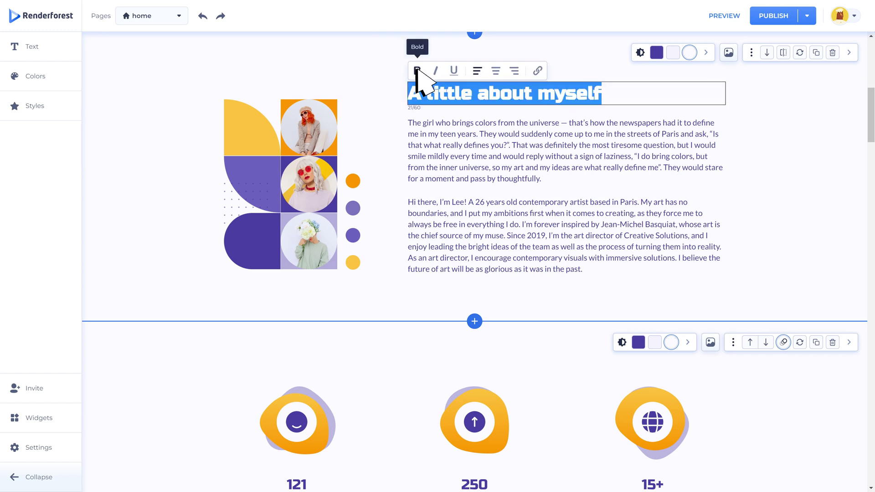
{"action": "left_click", "coordinate": [436, 69]}
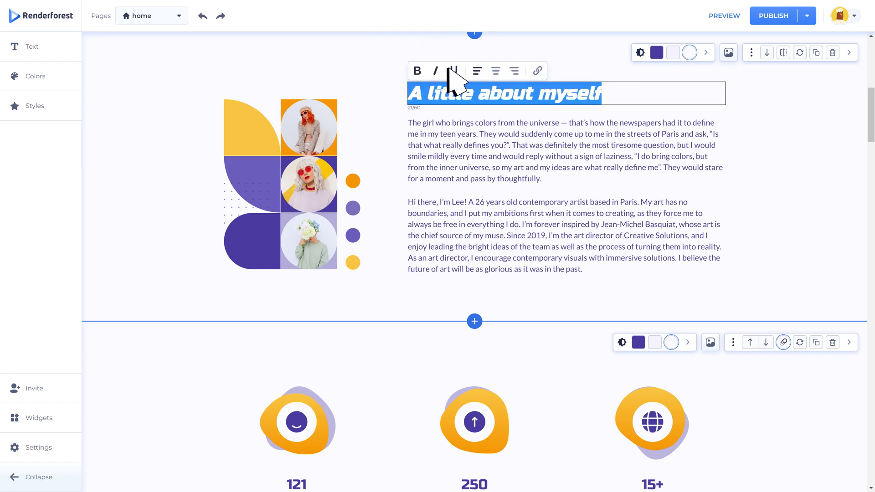
{"action": "left_click", "coordinate": [453, 69]}
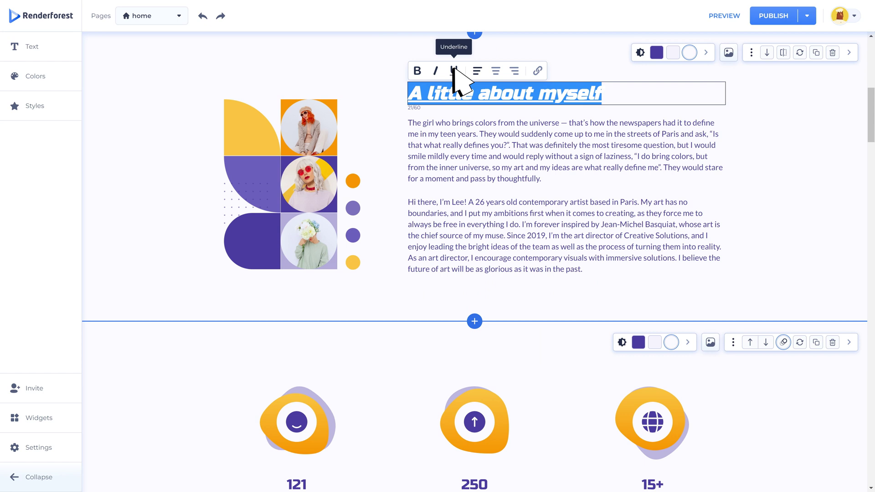
{"action": "left_click", "coordinate": [496, 71]}
{"action": "left_click", "coordinate": [515, 71]}
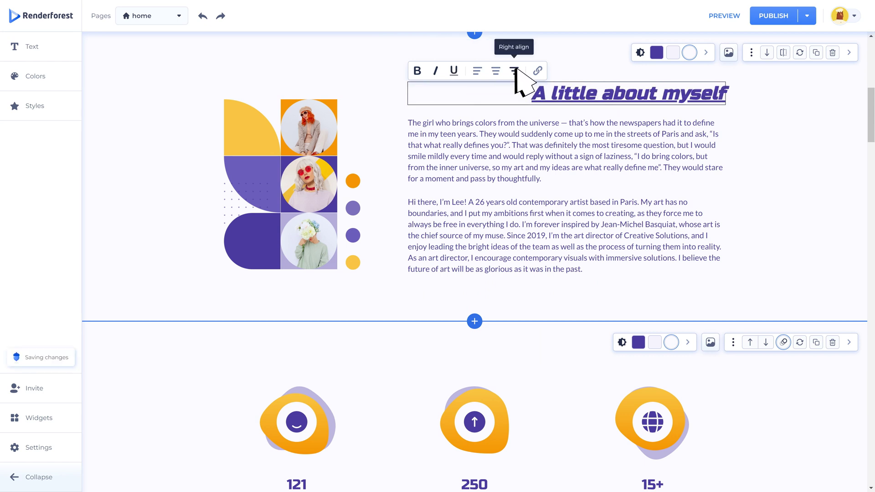
{"action": "left_click", "coordinate": [574, 133]}
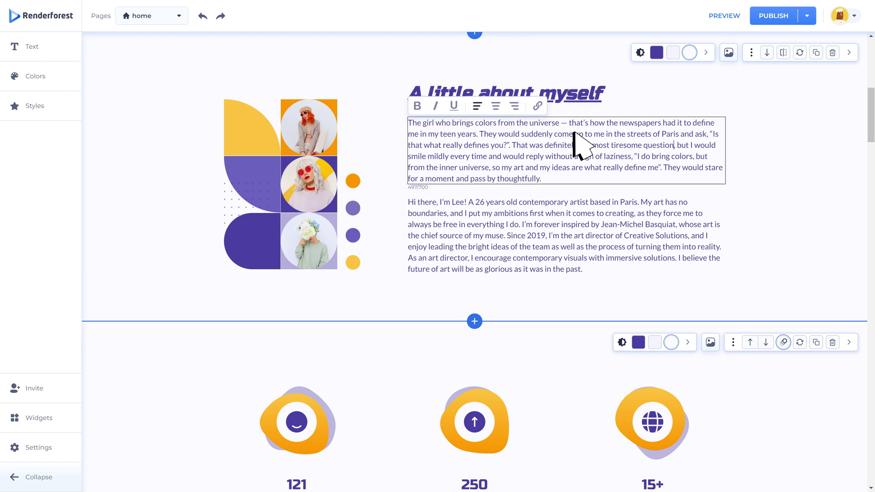
{"action": "left_click_drag", "start_coordinate": [620, 123], "coordinate": [655, 124]}
{"action": "left_click", "coordinate": [538, 106]}
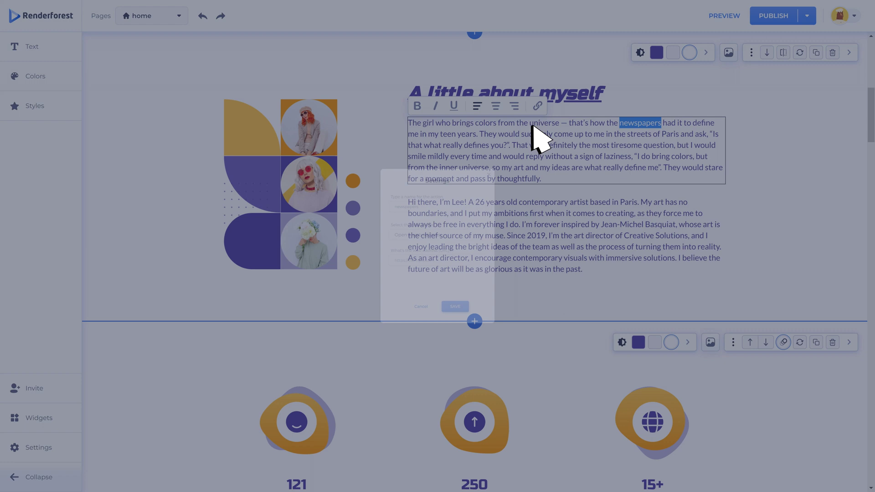
{"action": "left_click", "coordinate": [499, 269]}
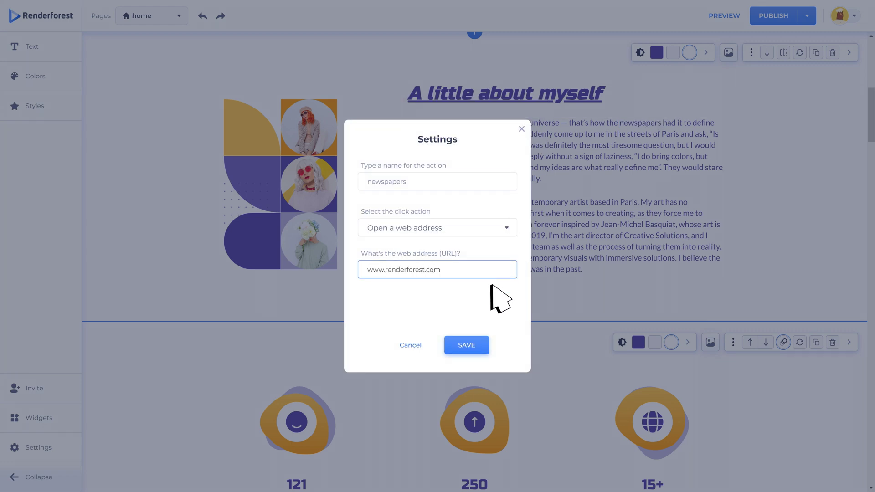
{"action": "left_click", "coordinate": [468, 345]}
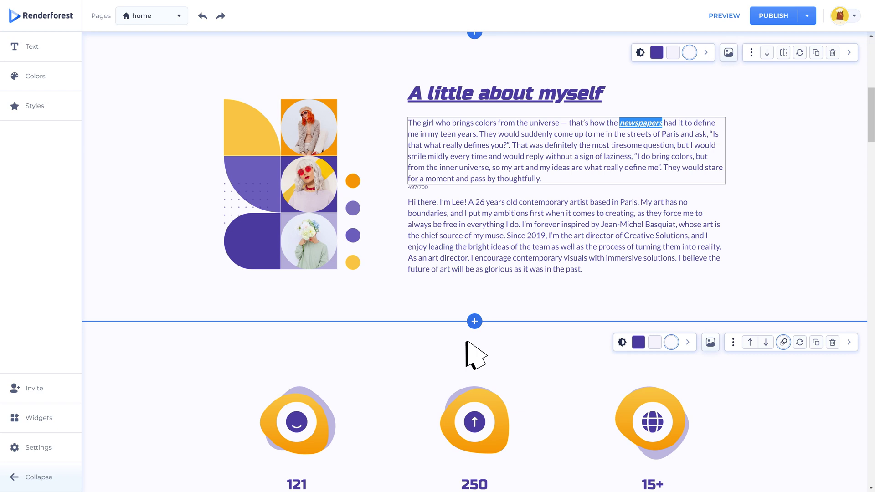
Step: Finish the paragraph edit and add the Meet our Designers team section from the Team components
{"action": "left_click", "coordinate": [474, 355]}
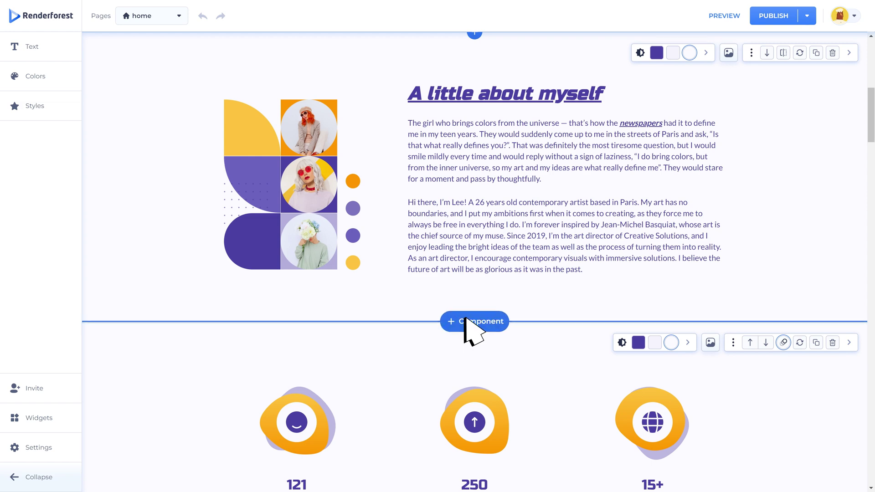
{"action": "left_click", "coordinate": [475, 322]}
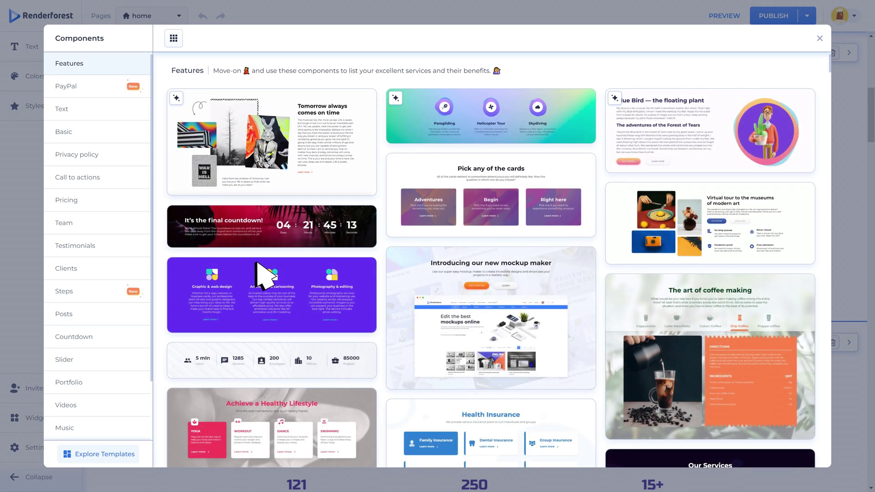
{"action": "left_click", "coordinate": [101, 223]}
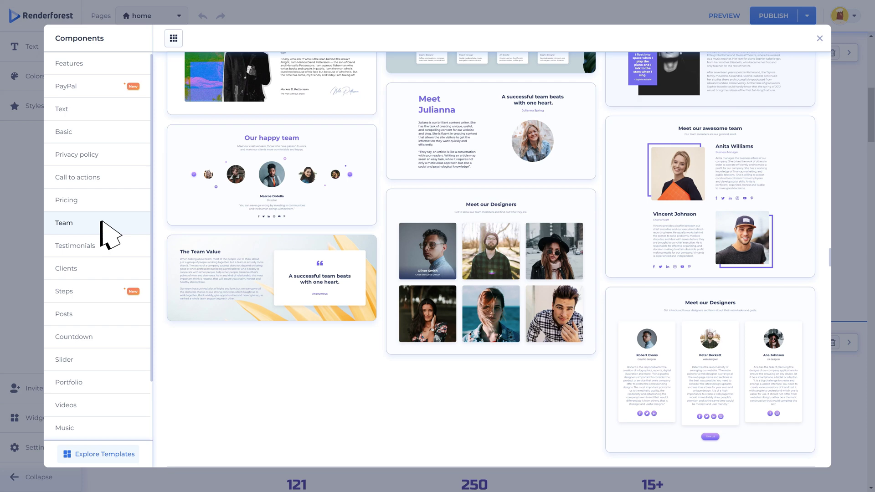
{"action": "left_click", "coordinate": [725, 437]}
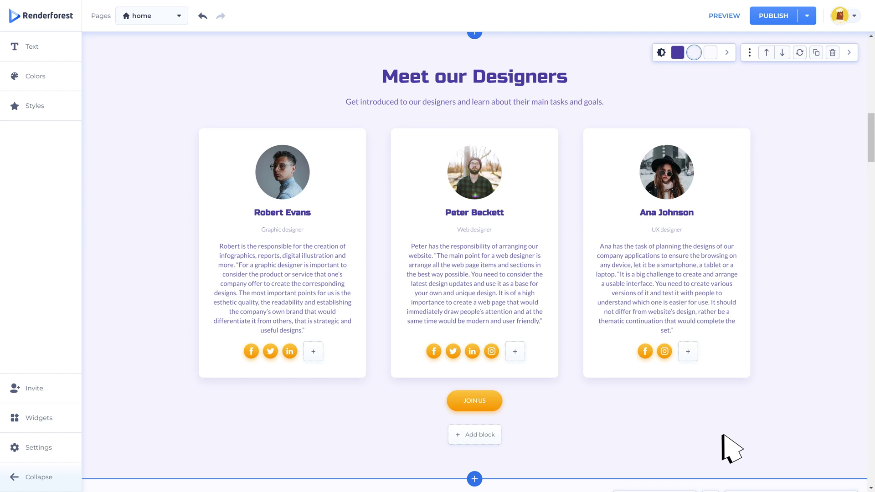
Step: Give the third designer a LinkedIn icon and add an extra team-member card
{"action": "left_click", "coordinate": [686, 349]}
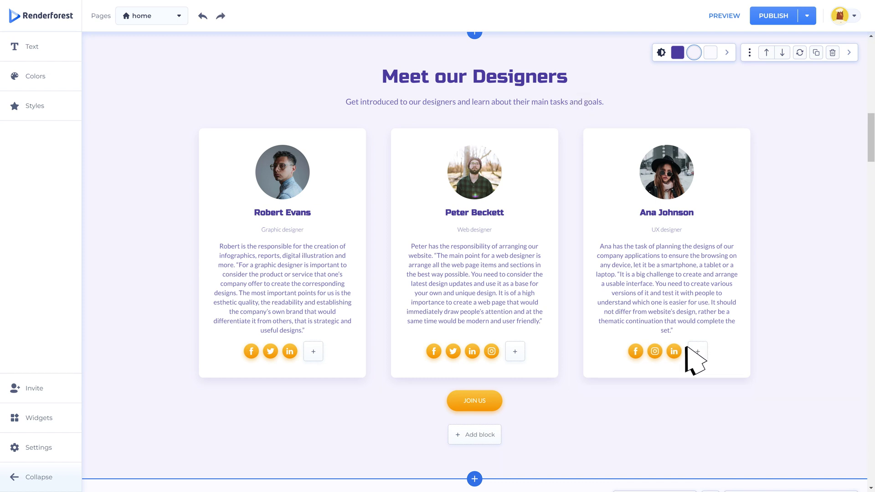
{"action": "left_click", "coordinate": [476, 434]}
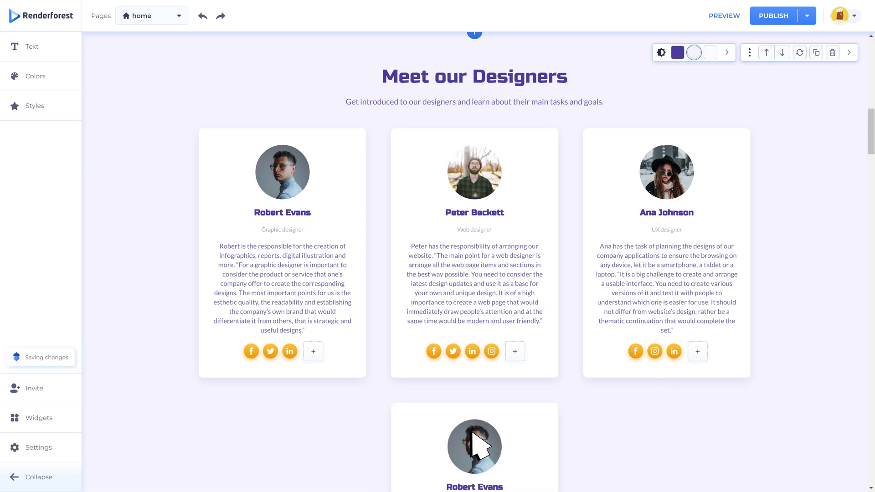
{"action": "scroll", "coordinate": [473, 433], "scroll_direction": "down", "scroll_amount": 20}
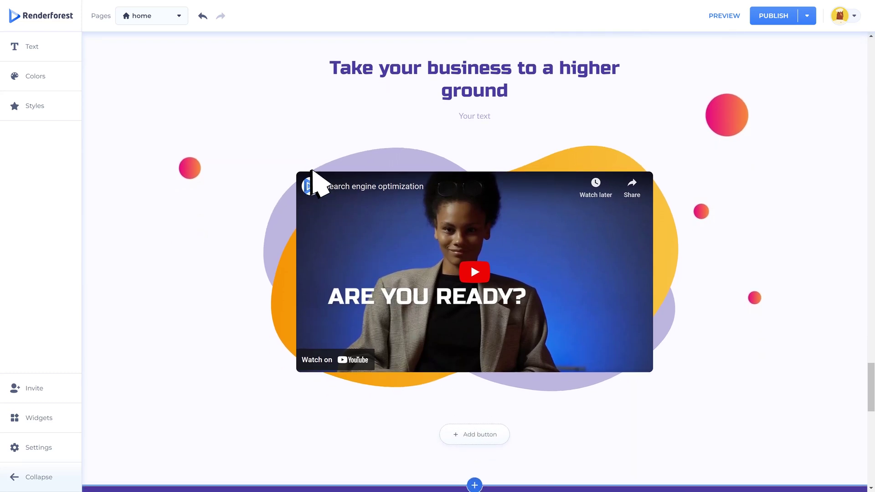
{"action": "left_click", "coordinate": [306, 161]}
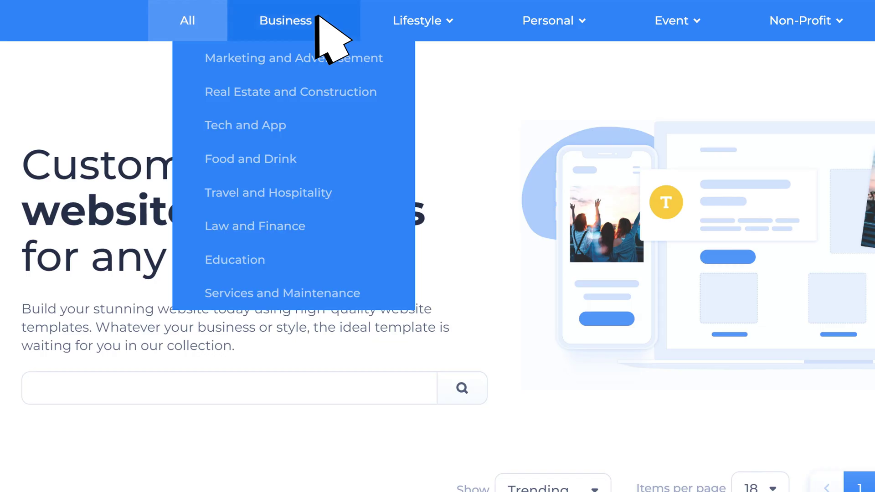
{"action": "mouse_move", "coordinate": [448, 18]}
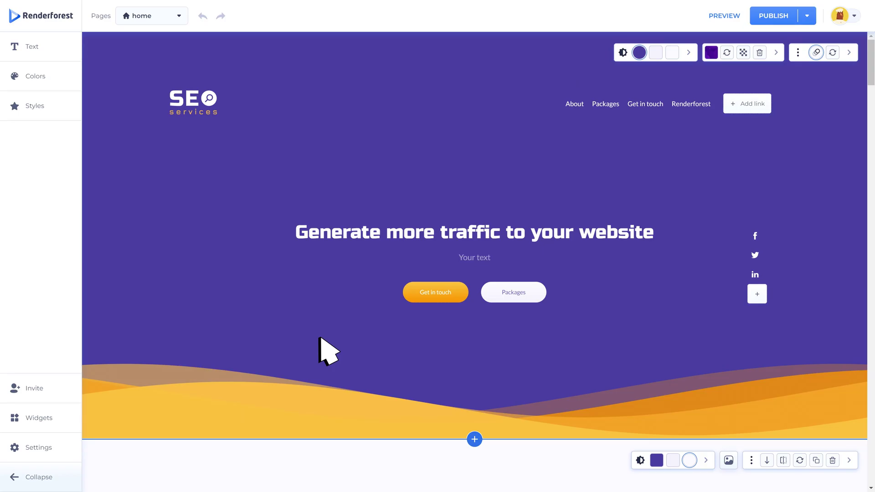
Step: Insert the PayPal section selling a Women's Quartz Watch for $95.45
{"action": "left_click", "coordinate": [472, 439]}
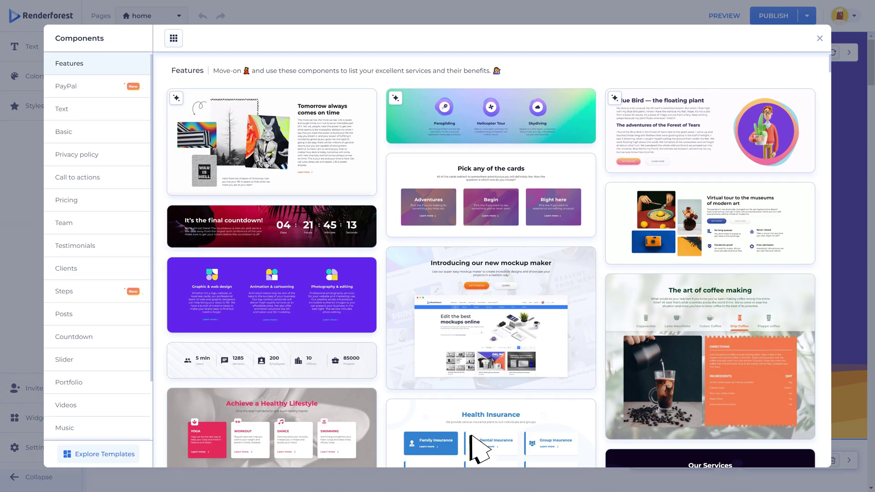
{"action": "left_click", "coordinate": [100, 86]}
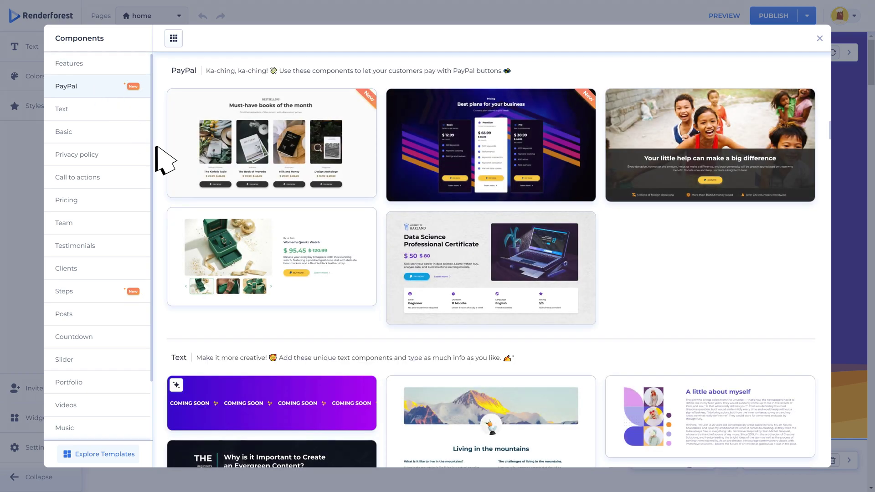
{"action": "left_click", "coordinate": [287, 288]}
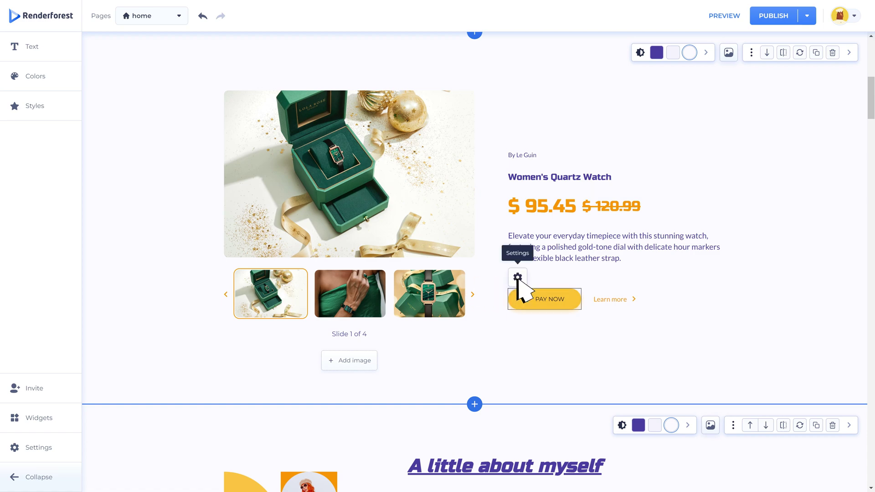
{"action": "left_click", "coordinate": [518, 278]}
{"action": "left_click", "coordinate": [546, 117]}
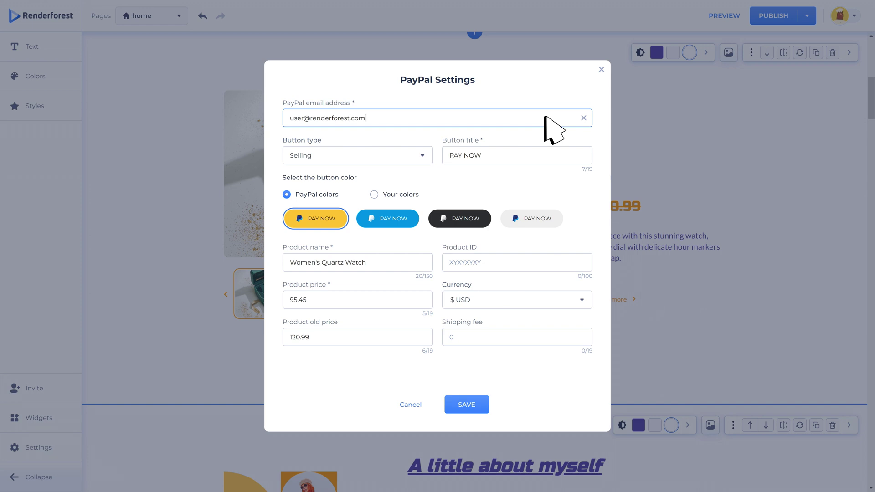
{"action": "left_click", "coordinate": [553, 130]}
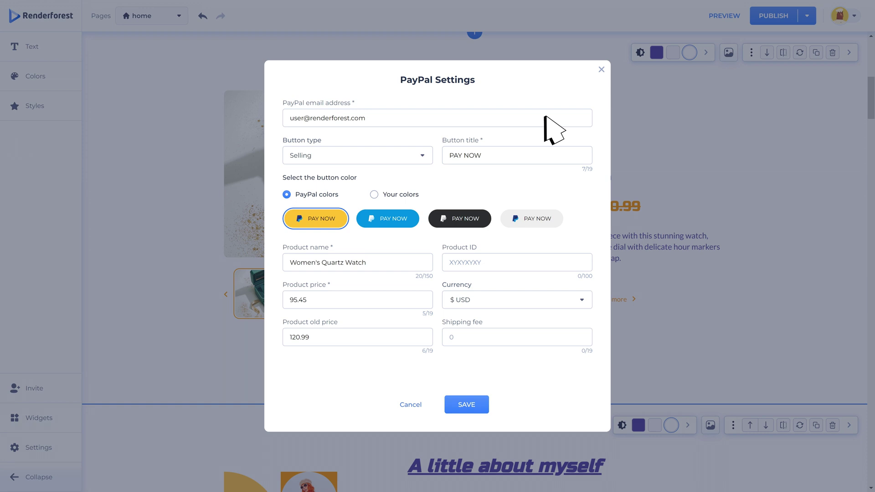
{"action": "left_click", "coordinate": [421, 162]}
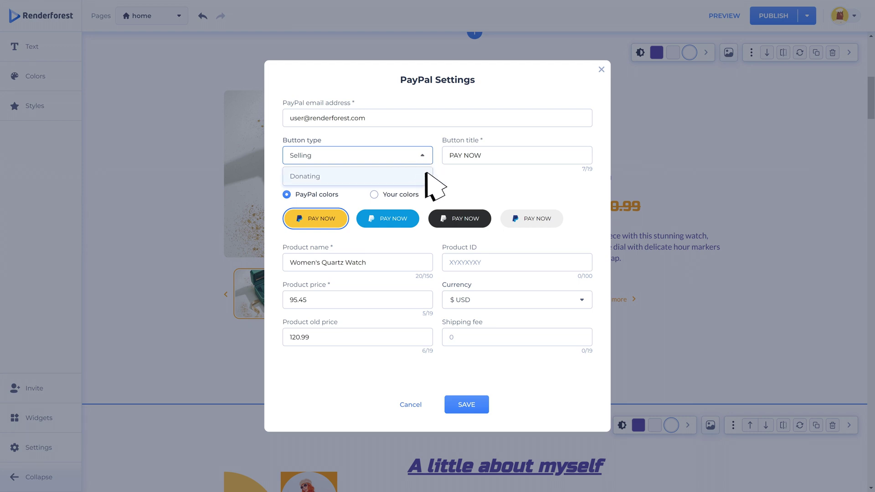
{"action": "left_click", "coordinate": [440, 174]}
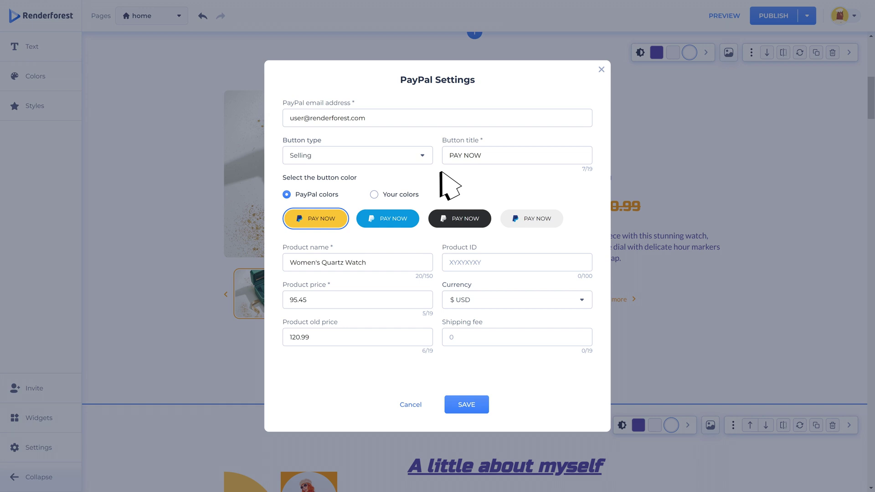
{"action": "left_click", "coordinate": [423, 162]}
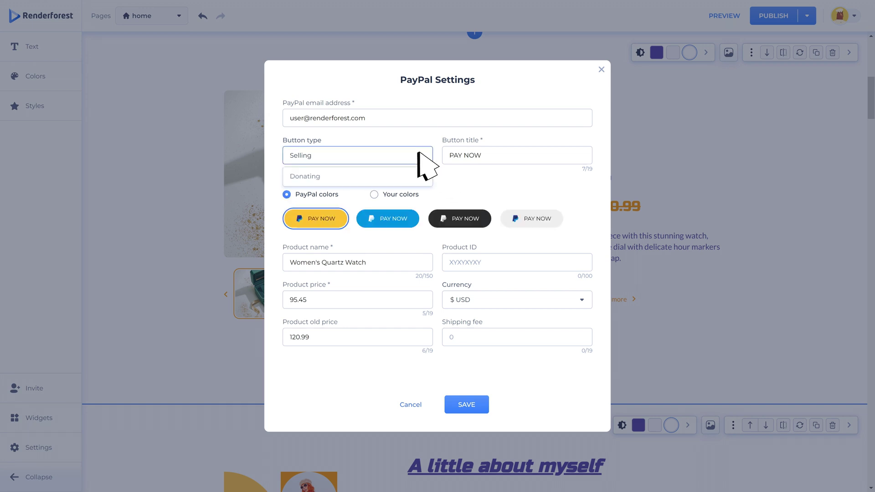
{"action": "left_click", "coordinate": [405, 175]}
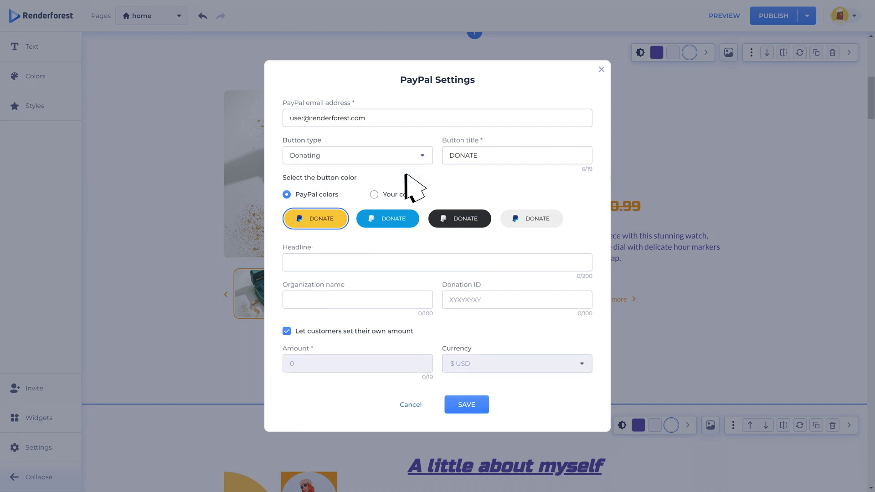
{"action": "left_click", "coordinate": [409, 404]}
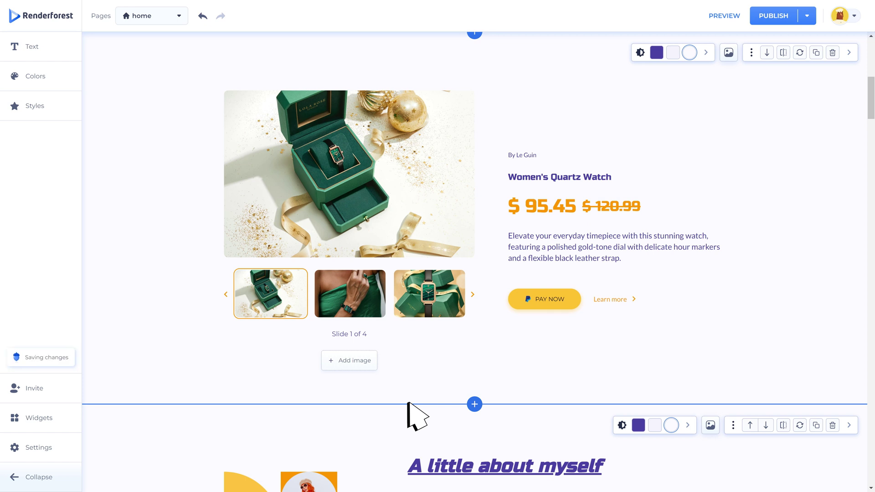
Step: Insert the purple privacy policy section from the component library
{"action": "left_click", "coordinate": [477, 405]}
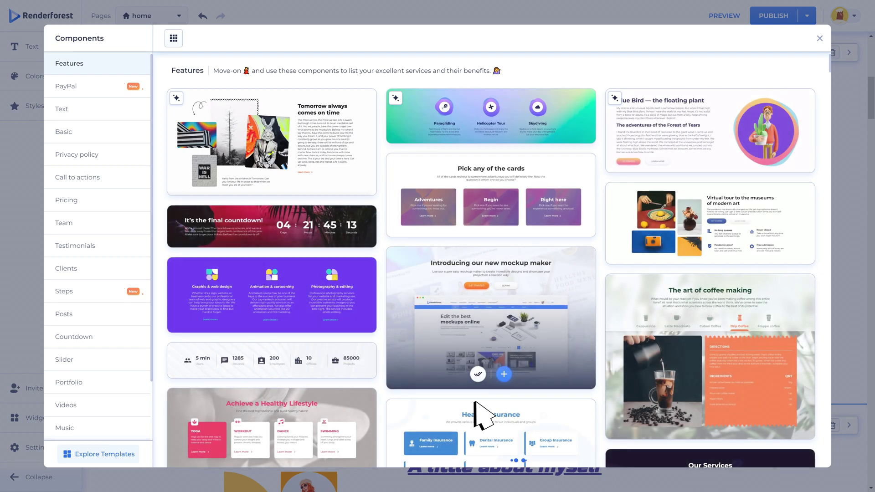
{"action": "left_click", "coordinate": [99, 152]}
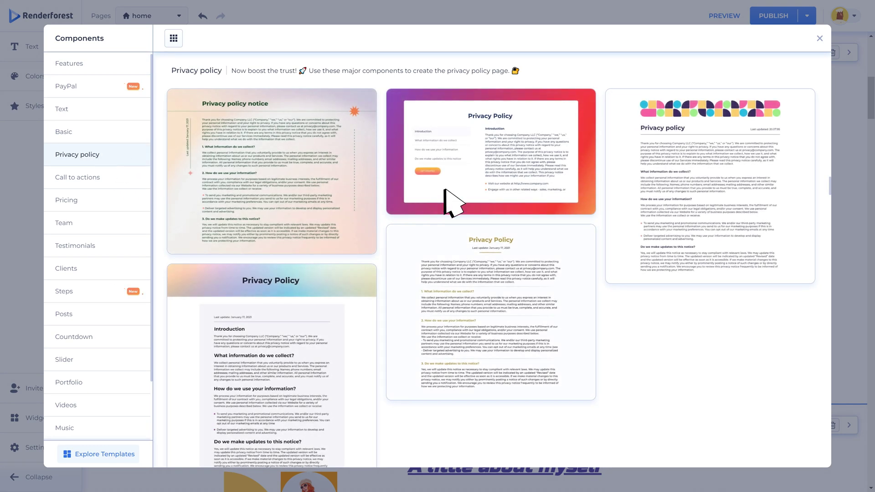
{"action": "left_click", "coordinate": [507, 201]}
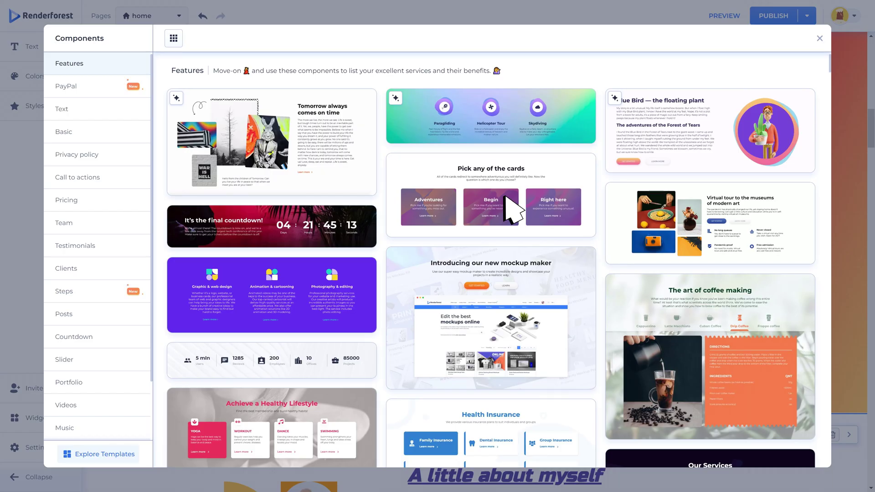
Step: Add the 'Our awesome users about us' testimonials, browse email forms, and edit the 'Follow and contact us' heading
{"action": "left_click", "coordinate": [97, 244]}
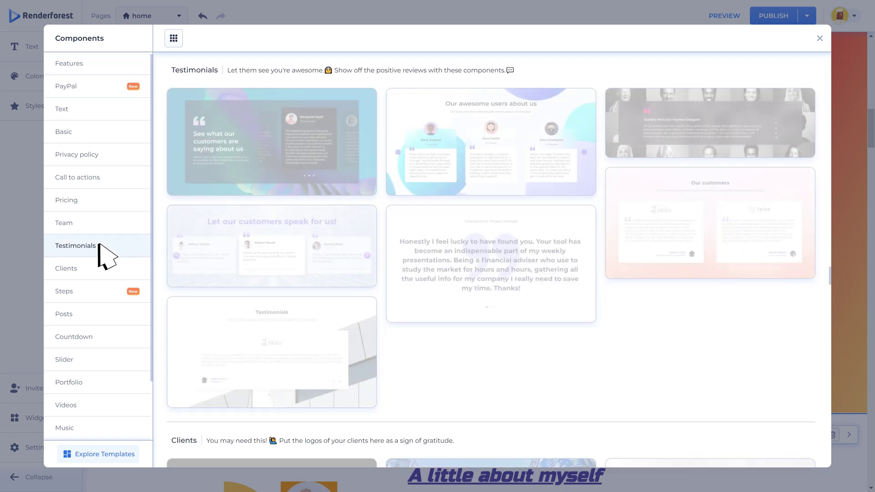
{"action": "left_click", "coordinate": [494, 162]}
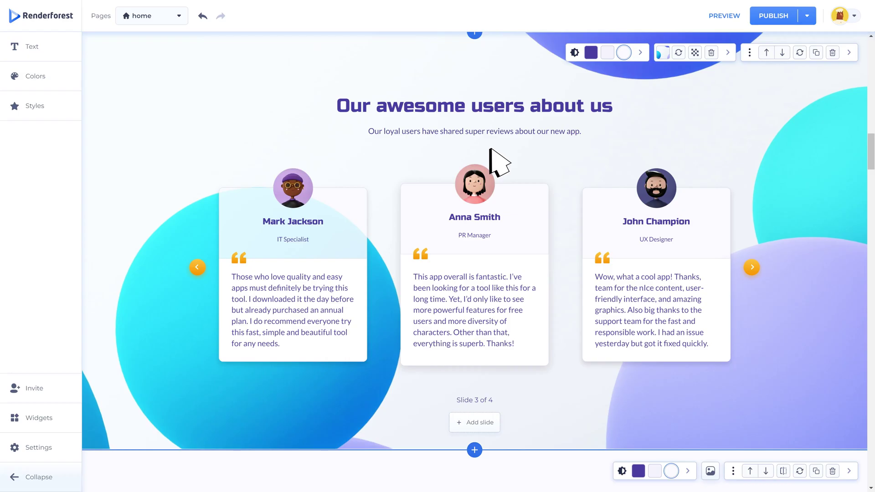
{"action": "left_click", "coordinate": [508, 153]}
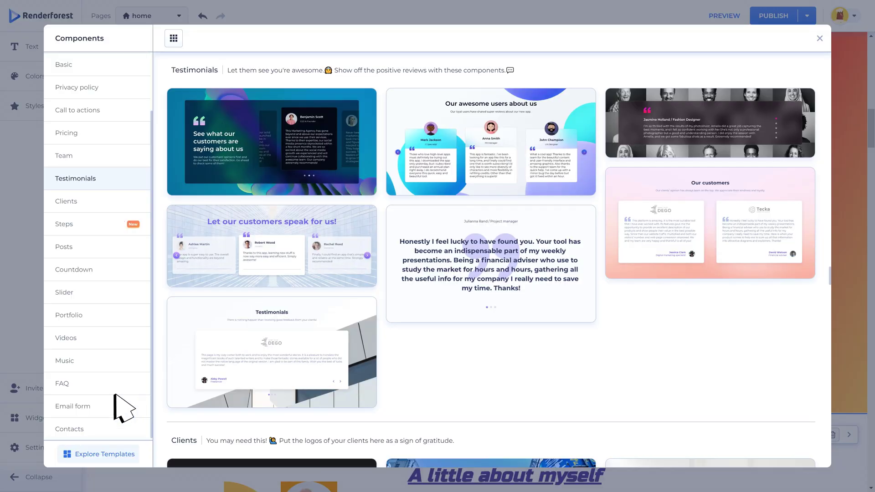
{"action": "left_click", "coordinate": [100, 406]}
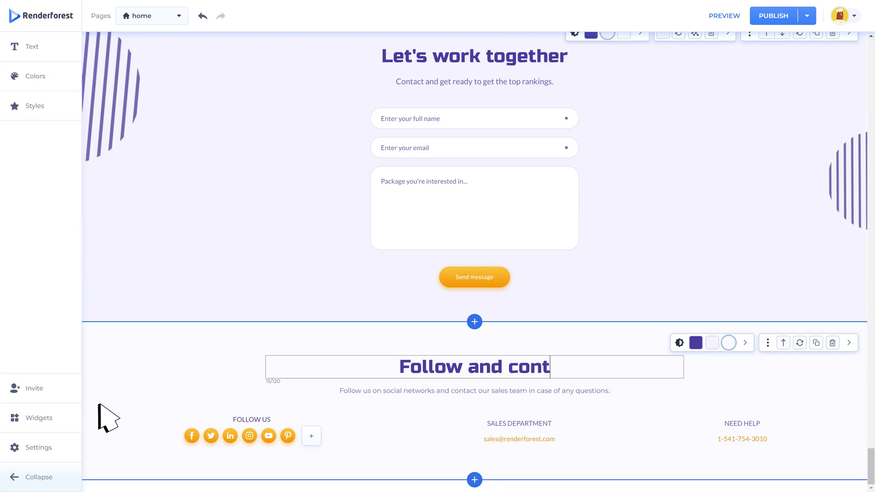
{"action": "type", "text": "act us"}
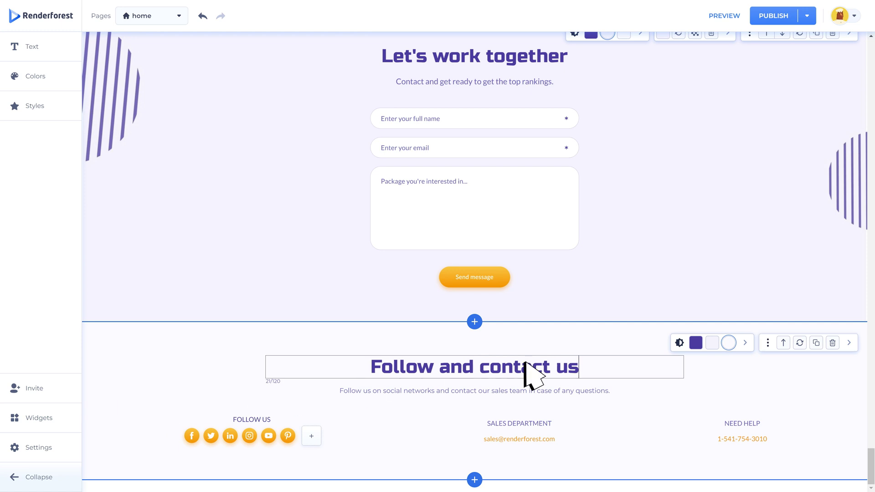
Step: Switch the 'Follow and contact us' section to a dark purple background with white text
{"action": "left_click", "coordinate": [712, 344]}
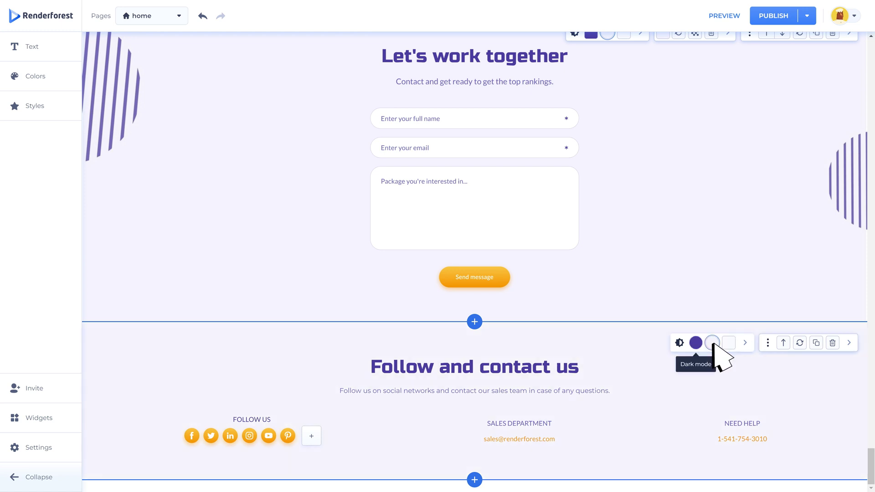
{"action": "left_click", "coordinate": [696, 343]}
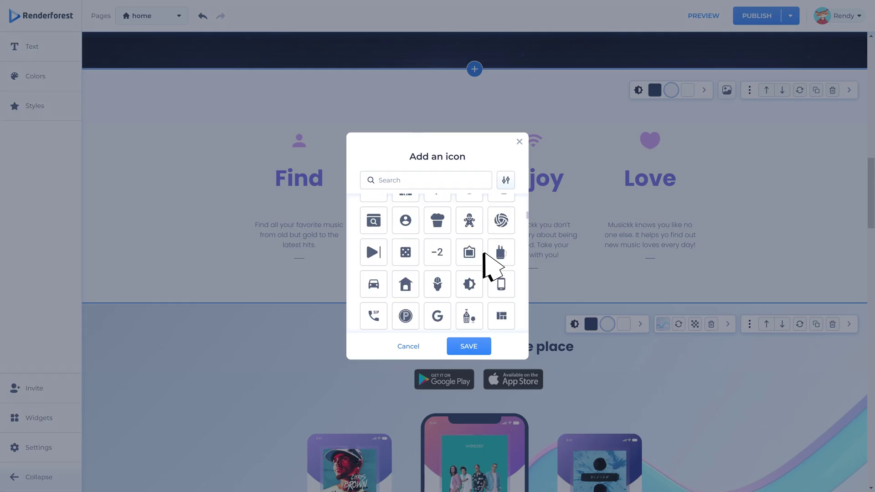
{"action": "scroll", "coordinate": [489, 259], "scroll_direction": "down", "scroll_amount": 5}
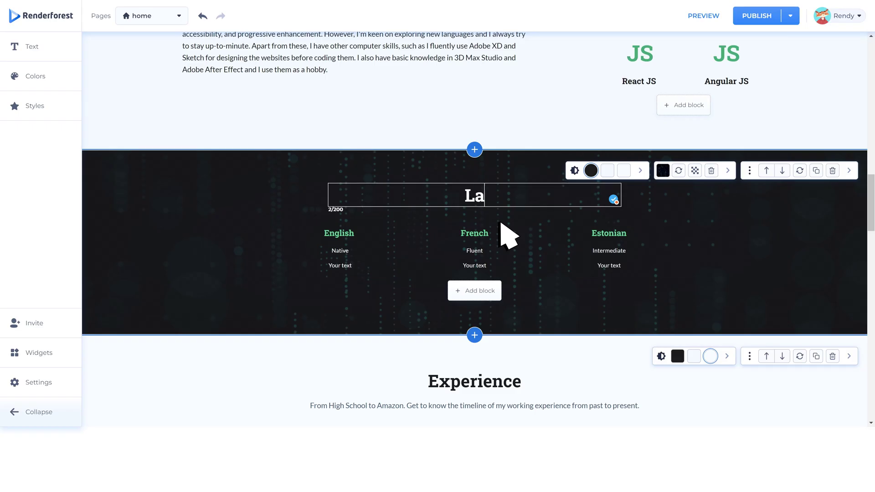
{"action": "type", "text": "ngua"}
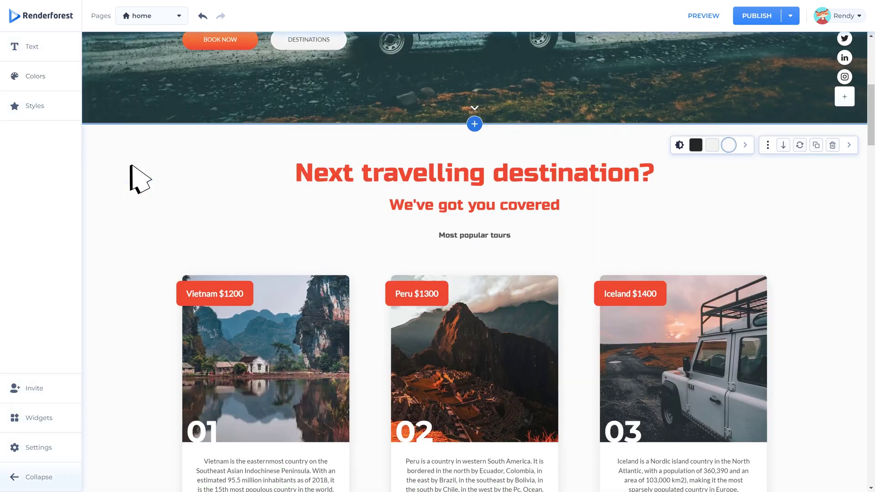
{"action": "scroll", "coordinate": [130, 166], "scroll_direction": "down", "scroll_amount": 2}
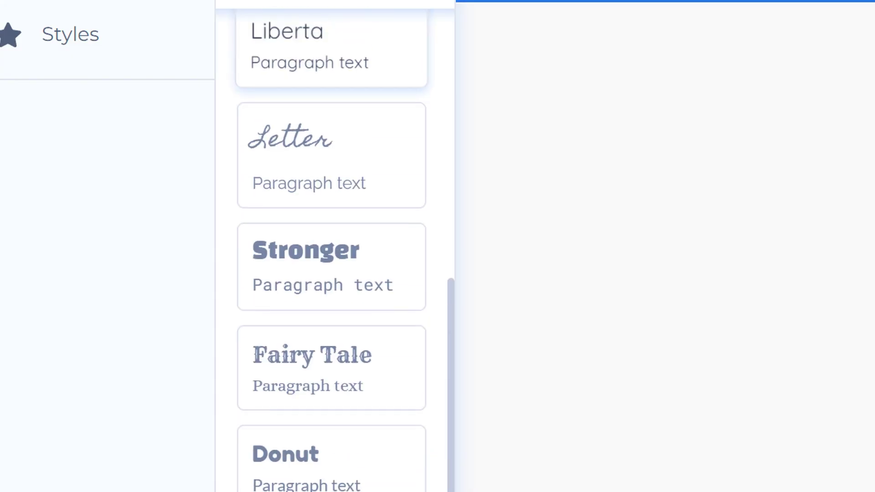
{"action": "scroll", "coordinate": [330, 256], "scroll_direction": "up", "scroll_amount": 1}
{"action": "scroll", "coordinate": [331, 256], "scroll_direction": "down", "scroll_amount": 2}
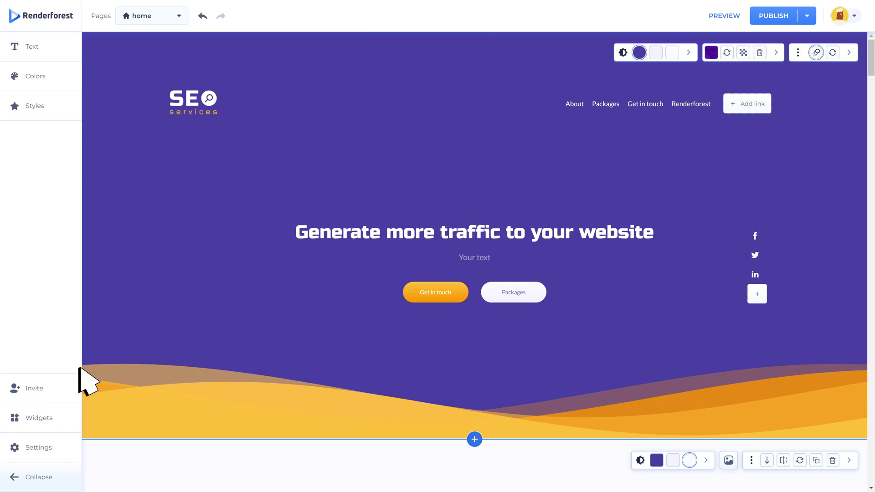
Step: Generate a contributor invite link expiring Feb 17, 2023 at 11:00 AM and copy it
{"action": "left_click", "coordinate": [38, 387]}
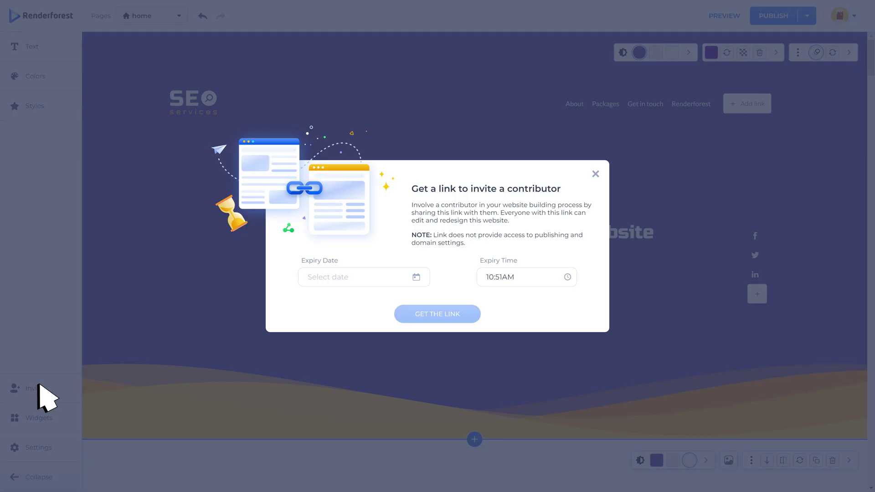
{"action": "left_click", "coordinate": [415, 277]}
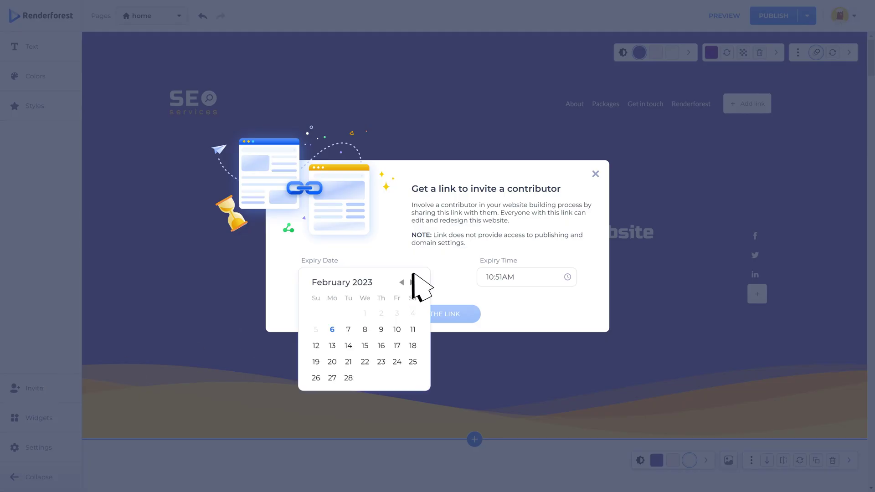
{"action": "left_click", "coordinate": [397, 347]}
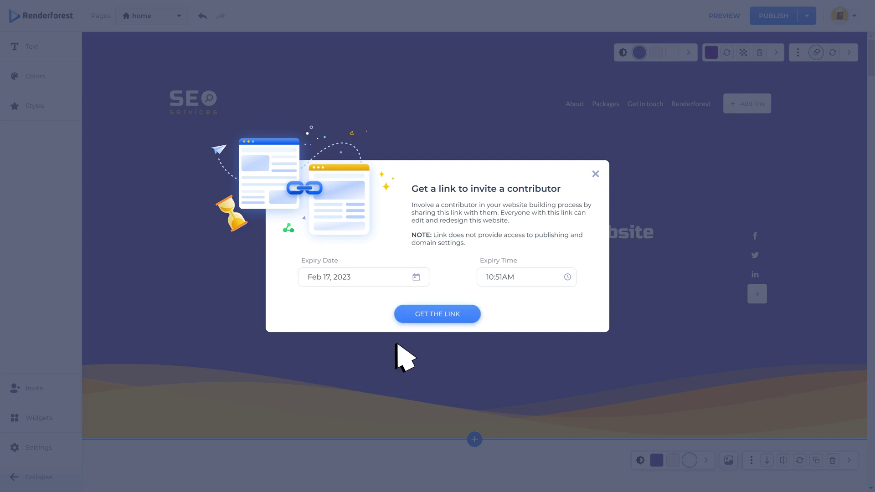
{"action": "left_click", "coordinate": [543, 278]}
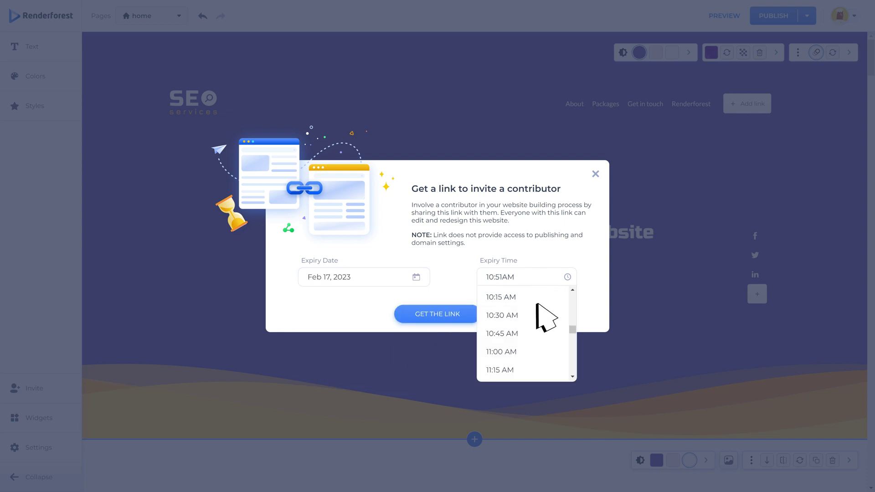
{"action": "left_click", "coordinate": [530, 351]}
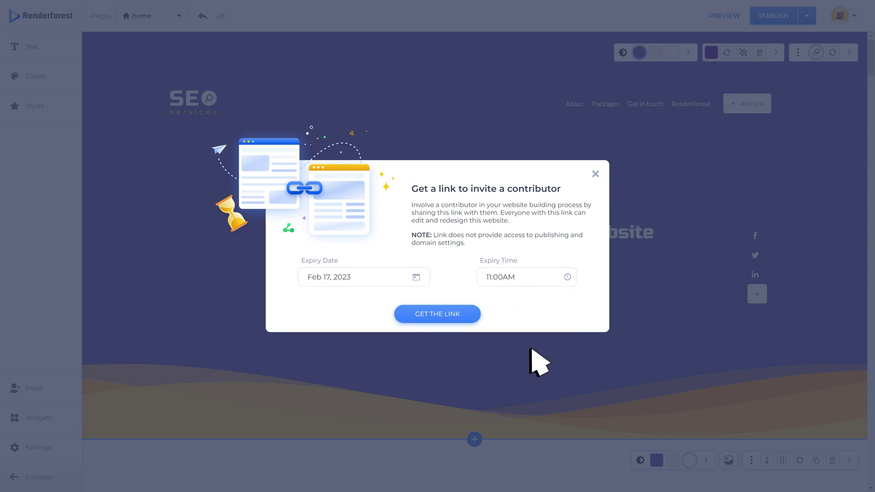
{"action": "left_click", "coordinate": [444, 318]}
{"action": "left_click", "coordinate": [474, 325]}
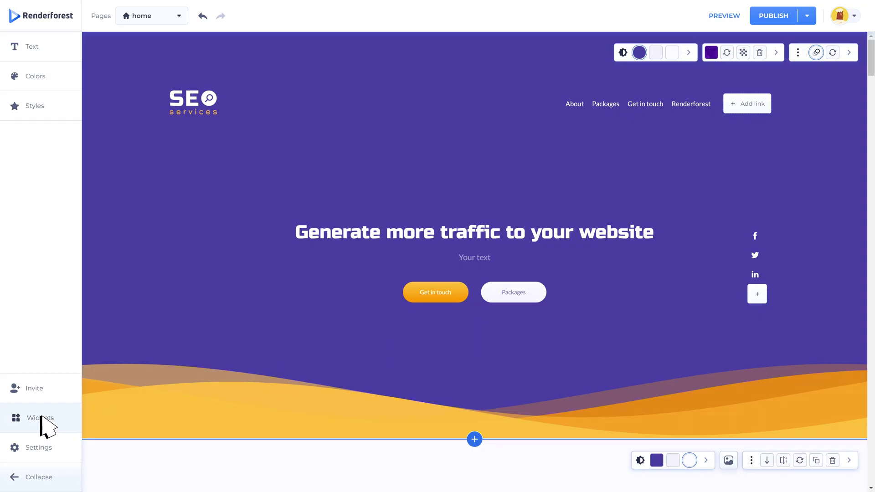
Step: Keep the messenger widgets on the left and connect Telegram with the account's username
{"action": "left_click", "coordinate": [41, 419]}
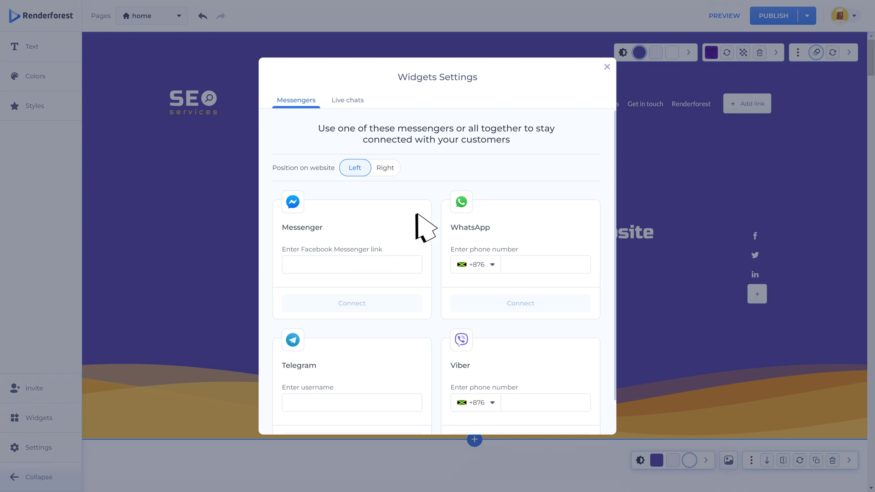
{"action": "left_click", "coordinate": [347, 101]}
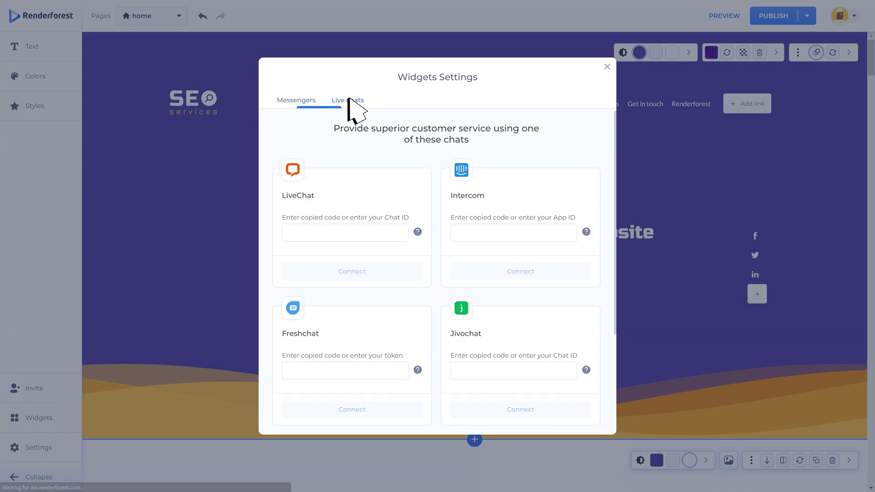
{"action": "left_click", "coordinate": [301, 101]}
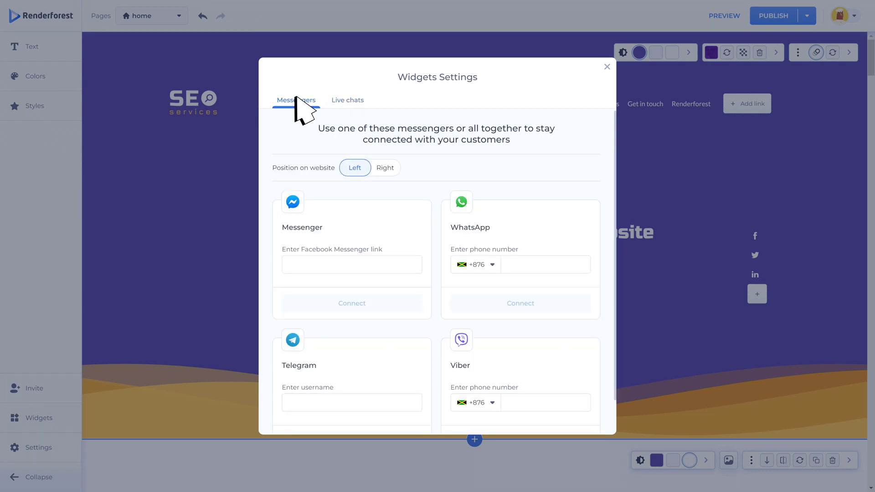
{"action": "left_click", "coordinate": [385, 169]}
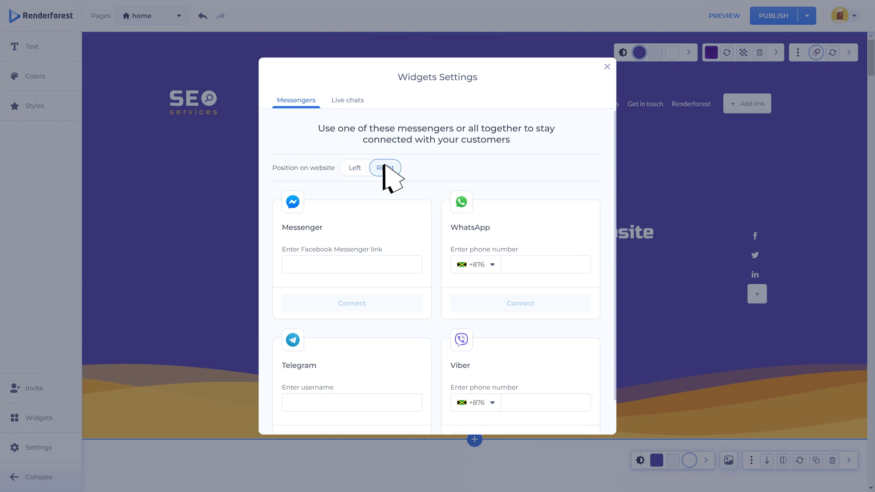
{"action": "left_click", "coordinate": [355, 168]}
{"action": "scroll", "coordinate": [365, 205], "scroll_direction": "down", "scroll_amount": 1}
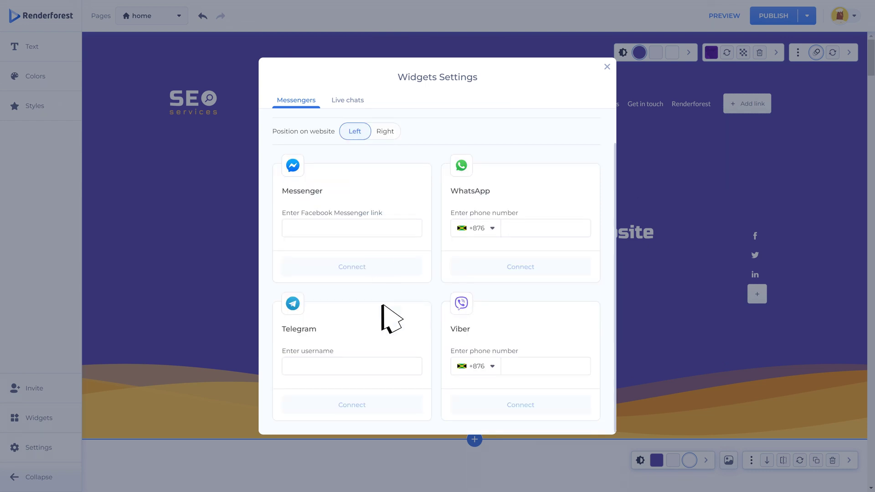
{"action": "left_click", "coordinate": [395, 367]}
{"action": "type", "text": "renderforest"}
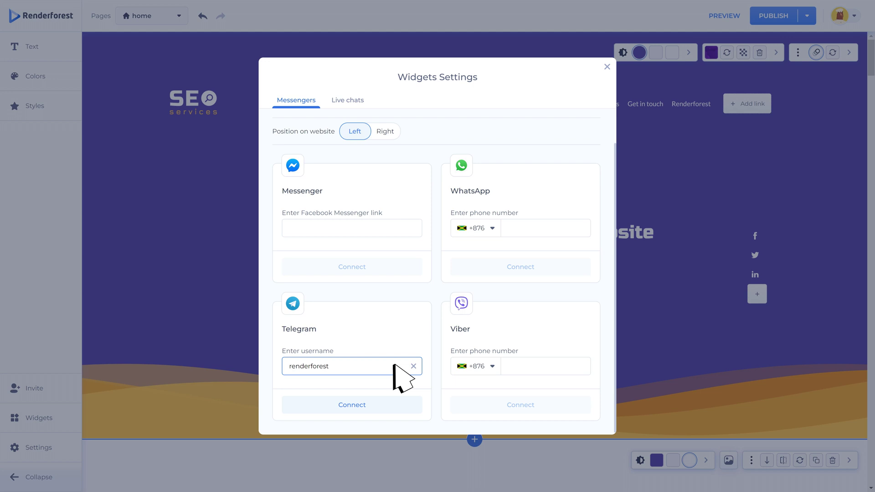
{"action": "left_click", "coordinate": [358, 409]}
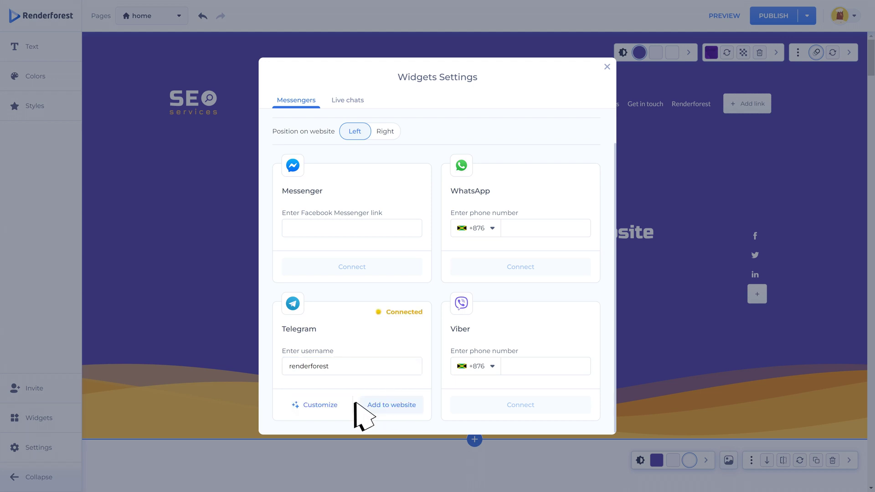
{"action": "left_click", "coordinate": [341, 100]}
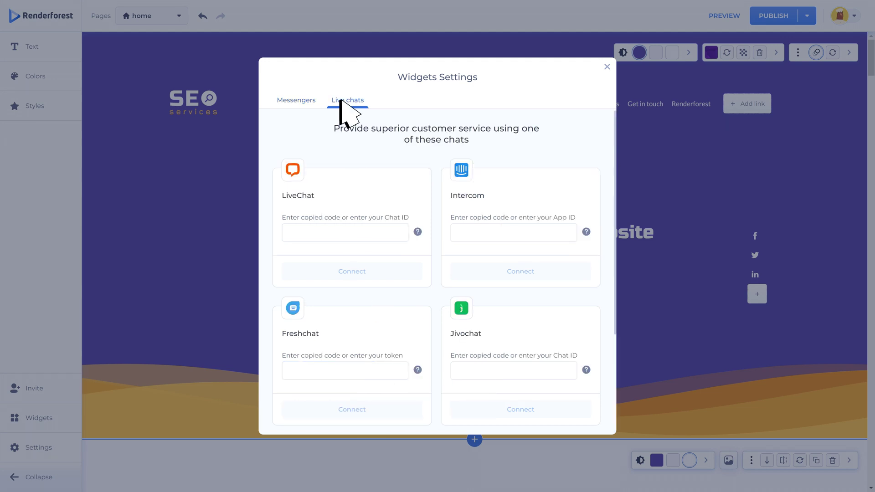
{"action": "left_click", "coordinate": [297, 101]}
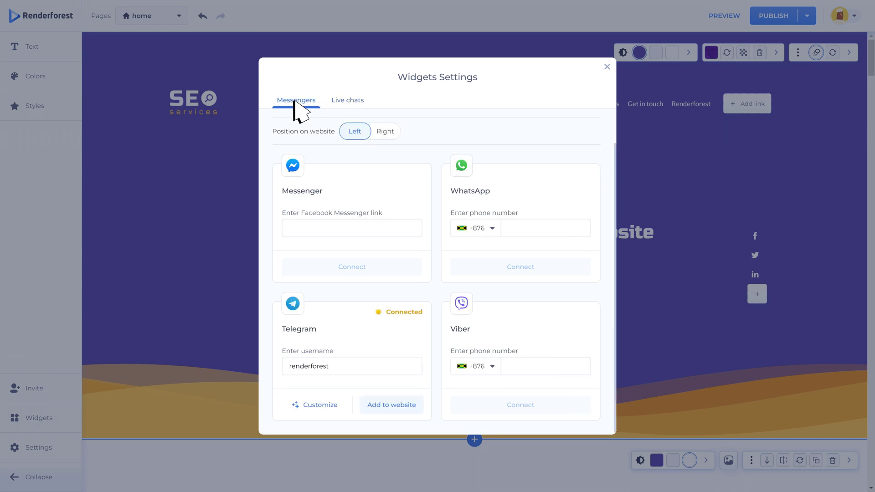
Step: Customize the Telegram chat window with a display name, greeting and 'Contact' button, save, and close
{"action": "left_click", "coordinate": [320, 405]}
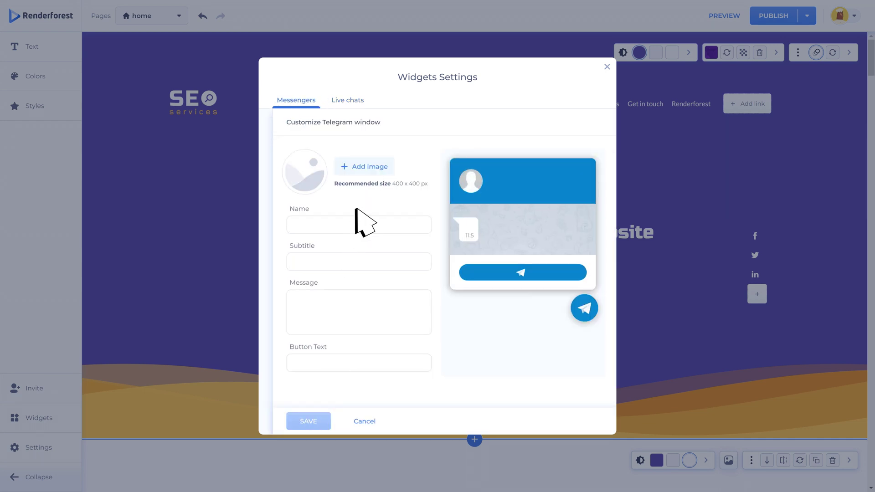
{"action": "left_click", "coordinate": [382, 223]}
{"action": "type", "text": "Randy"}
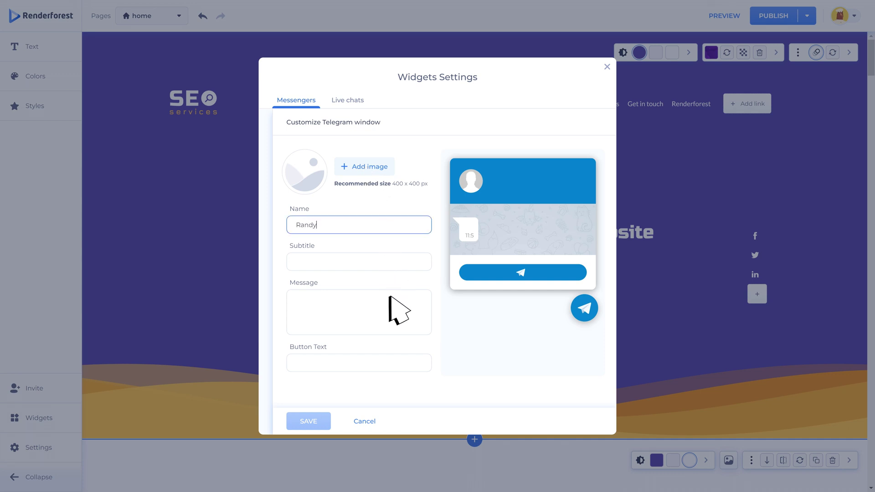
{"action": "left_click", "coordinate": [389, 296]}
{"action": "type", "text": "Hi, my name is Randy"}
{"action": "left_click", "coordinate": [395, 361]}
{"action": "type", "text": "Contact"}
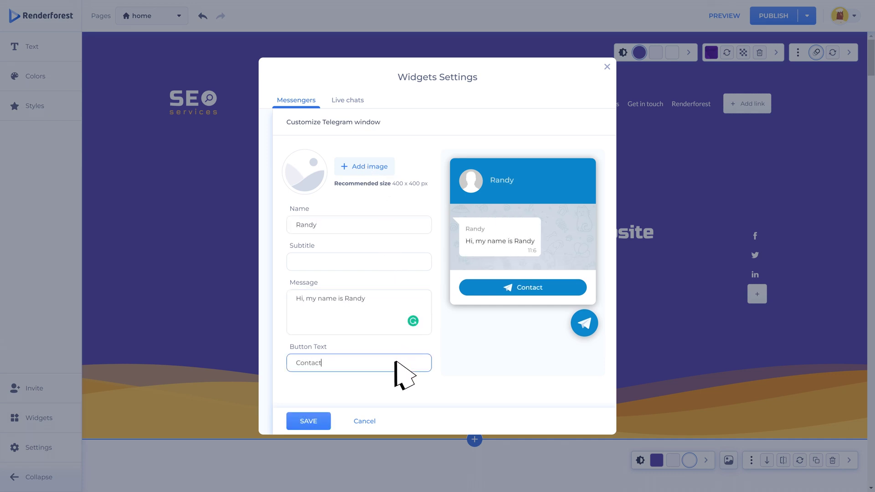
{"action": "key", "text": "Tab"}
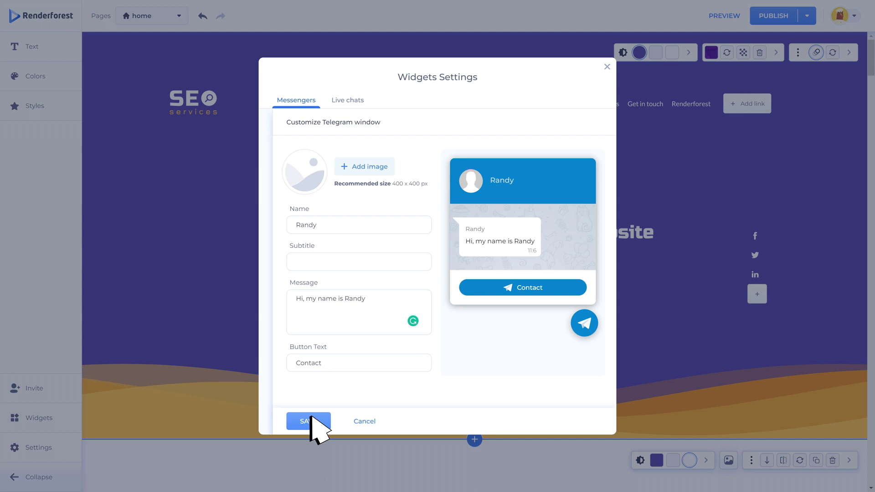
{"action": "left_click", "coordinate": [309, 420]}
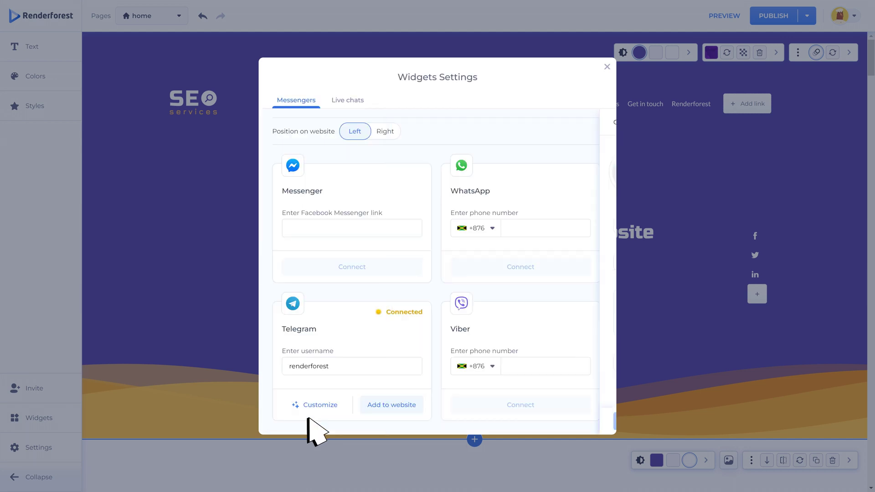
{"action": "left_click", "coordinate": [607, 67]}
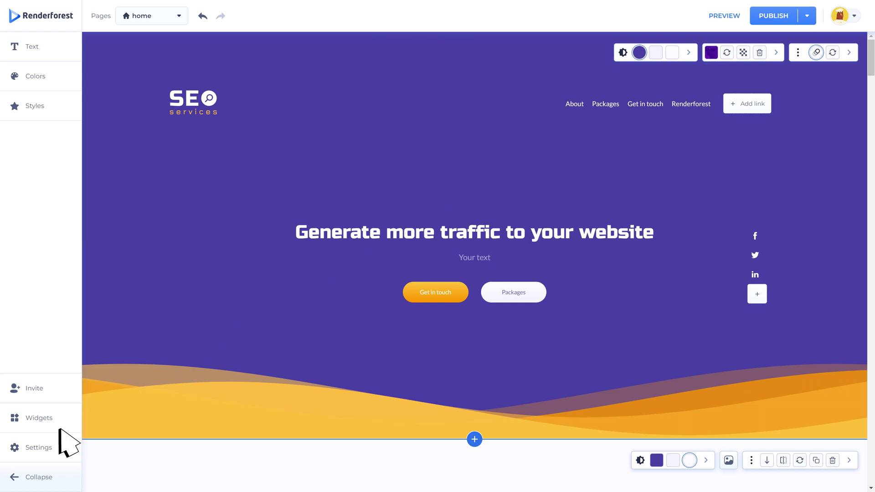
Step: Review the General website settings, then show the Domain options for a subdomain or custom domain
{"action": "left_click", "coordinate": [43, 454]}
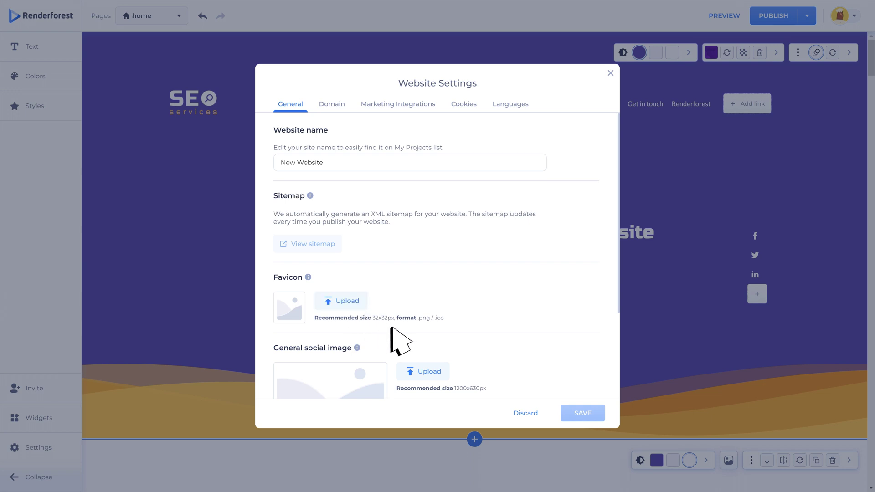
{"action": "scroll", "coordinate": [391, 328], "scroll_direction": "down", "scroll_amount": 3}
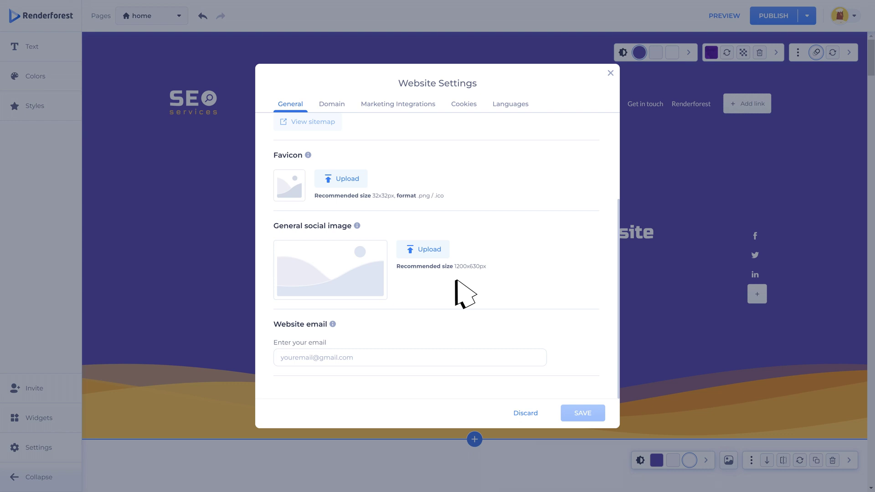
{"action": "left_click", "coordinate": [332, 104]}
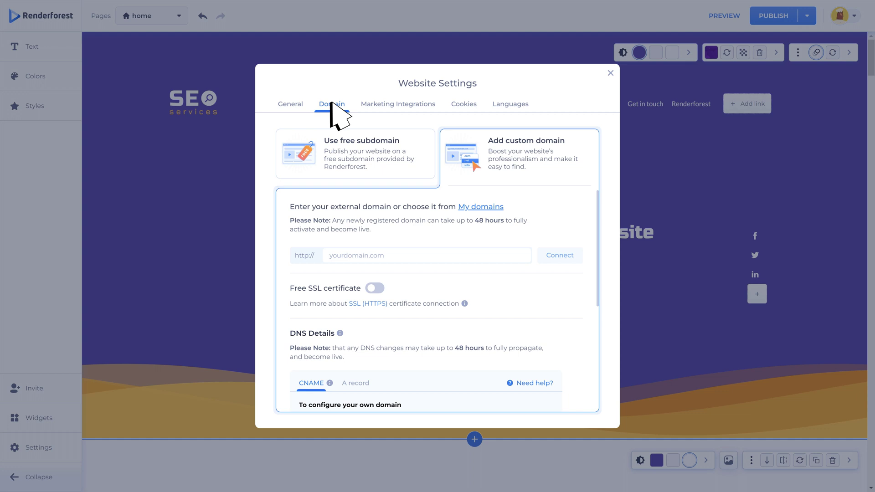
{"action": "left_click", "coordinate": [345, 151]}
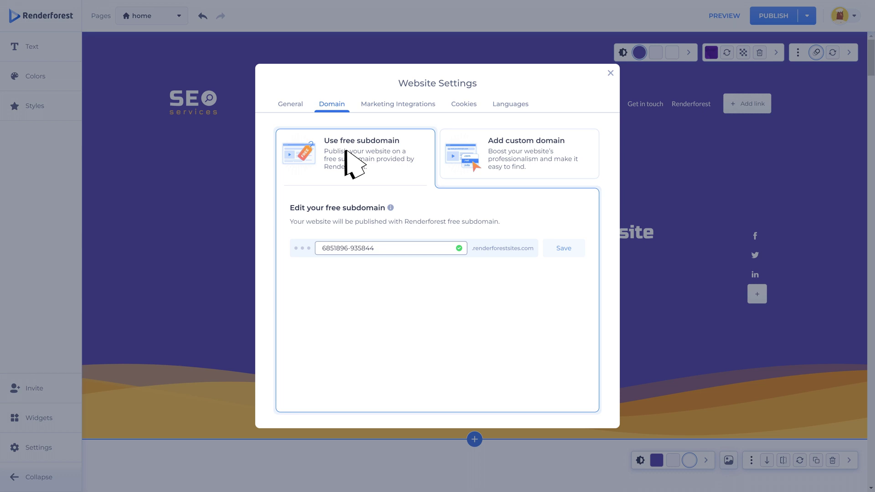
{"action": "left_click", "coordinate": [506, 159]}
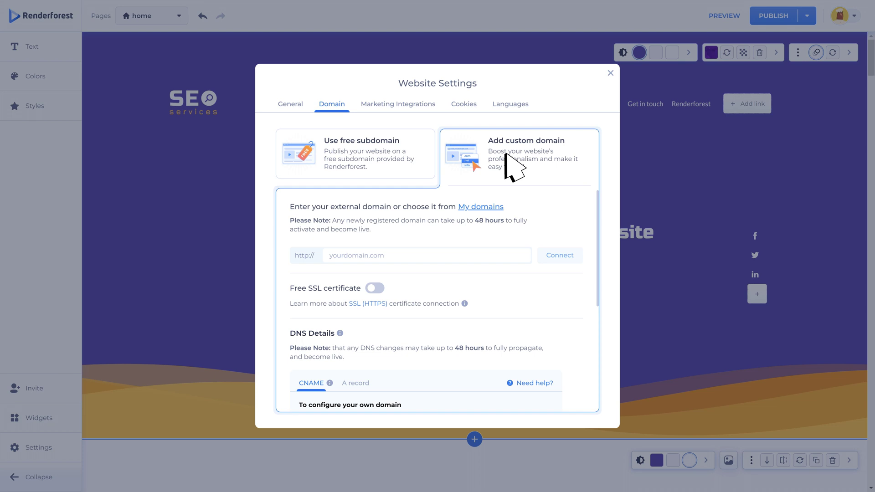
{"action": "mouse_move", "coordinate": [379, 287]}
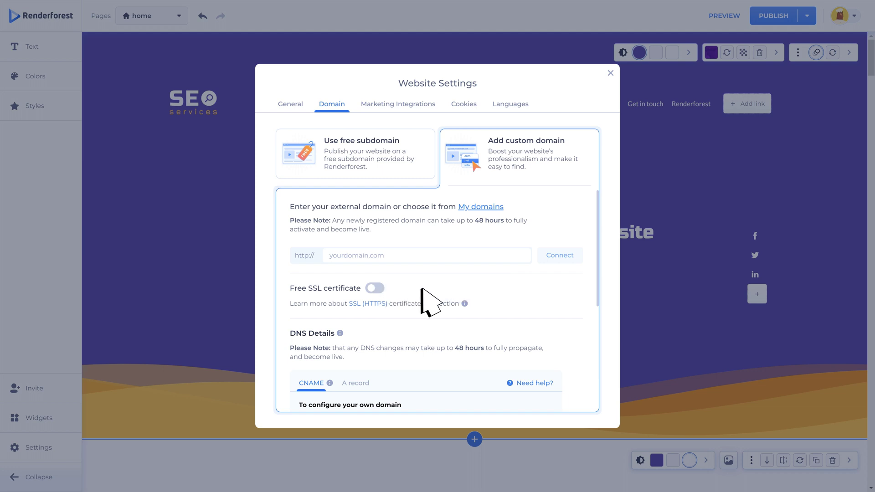
{"action": "scroll", "coordinate": [379, 339], "scroll_direction": "down", "scroll_amount": 3}
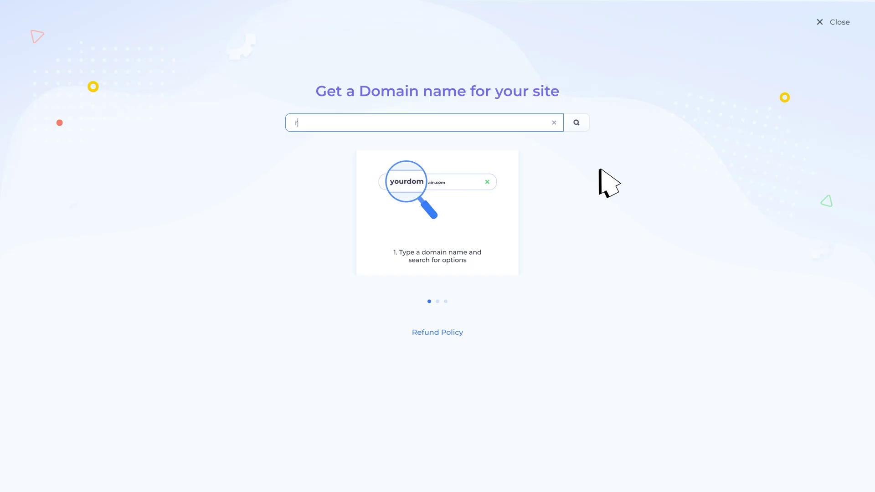
{"action": "type", "text": "renderforest"}
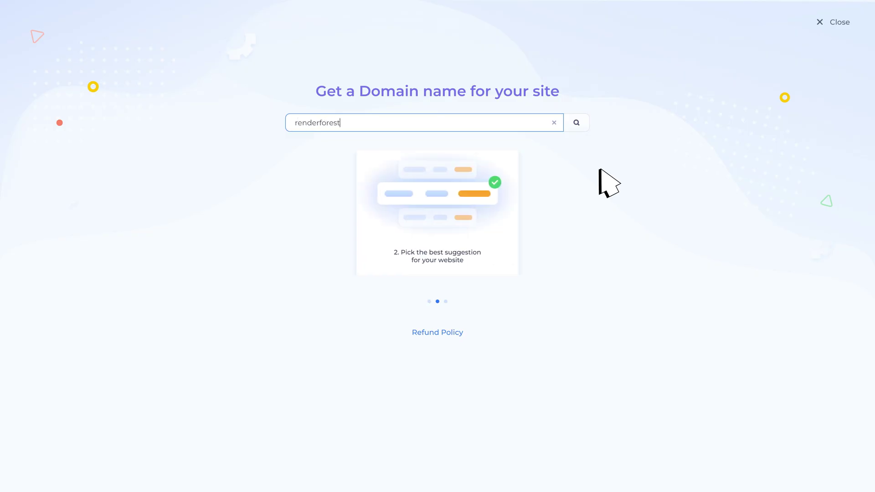
{"action": "left_click", "coordinate": [576, 122]}
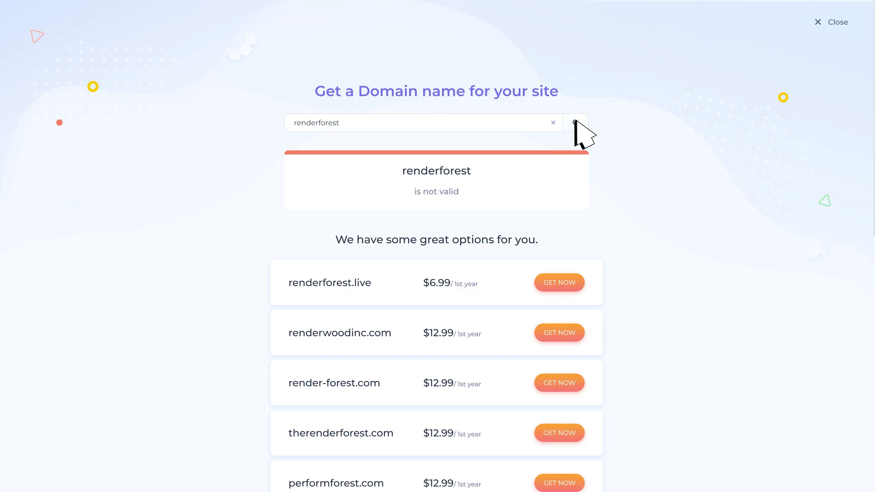
{"action": "key", "text": "Escape"}
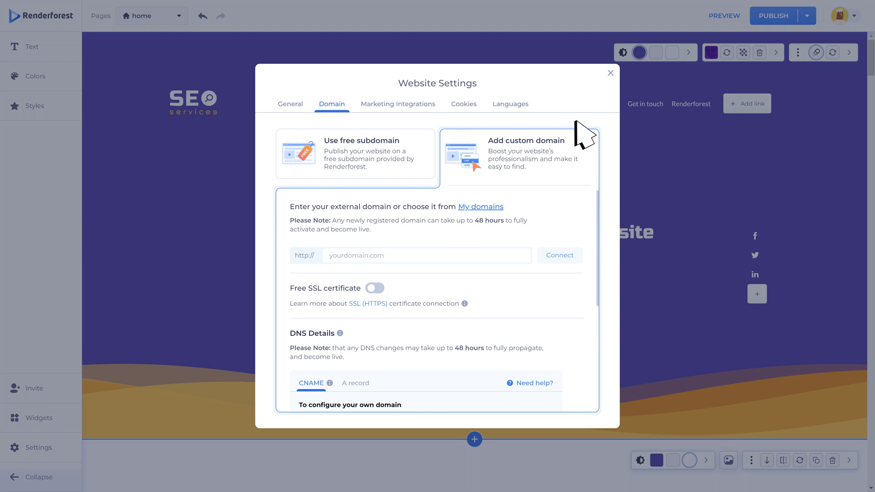
Step: Browse the Marketing Integrations: Semrush, Google Analytics, Tag Manager, AdSense, Ads.txt and Facebook Pixel
{"action": "left_click", "coordinate": [396, 104]}
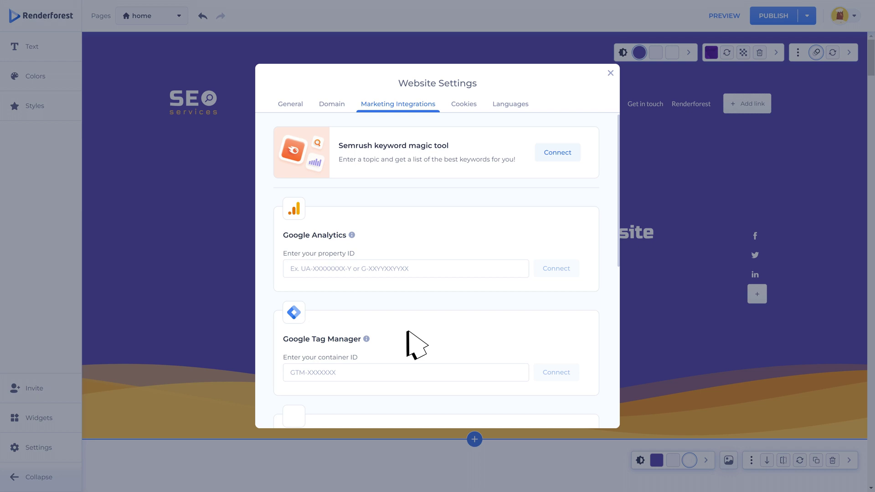
{"action": "scroll", "coordinate": [407, 337], "scroll_direction": "down", "scroll_amount": 5}
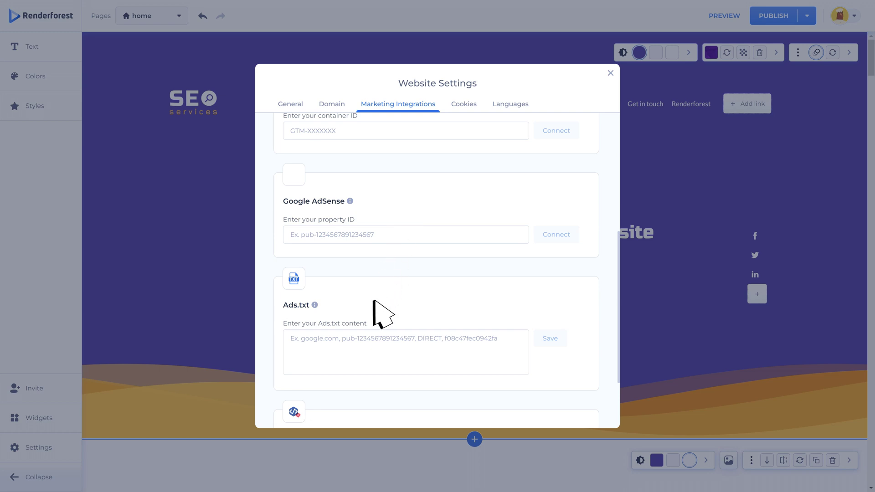
{"action": "scroll", "coordinate": [382, 314], "scroll_direction": "down", "scroll_amount": 2}
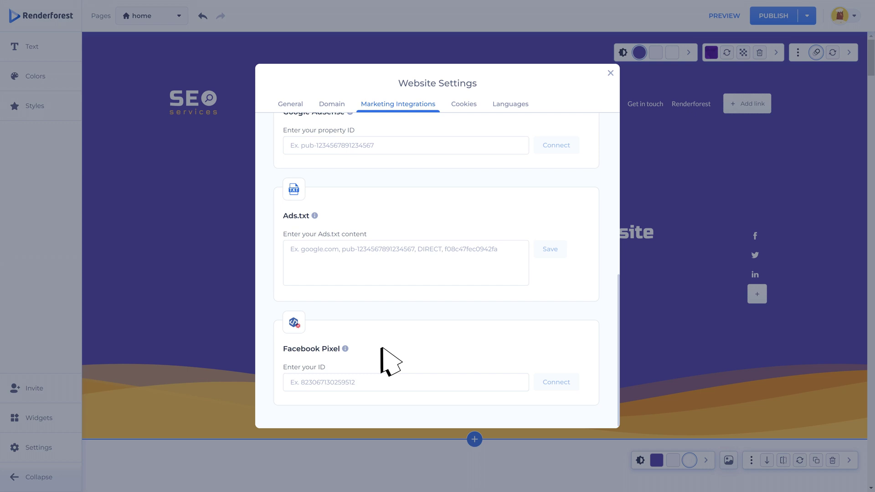
{"action": "scroll", "coordinate": [391, 362], "scroll_direction": "up", "scroll_amount": 7}
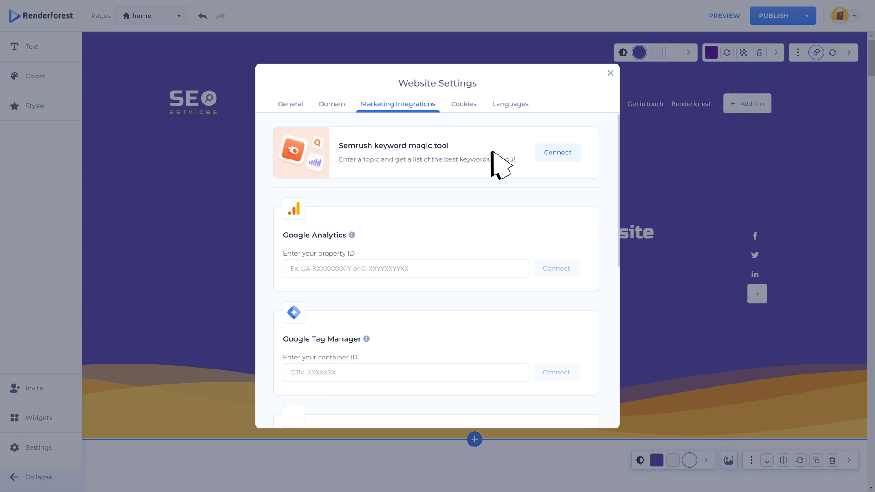
Step: Start connecting the Semrush keyword tool, then dismiss its login window
{"action": "left_click", "coordinate": [553, 150]}
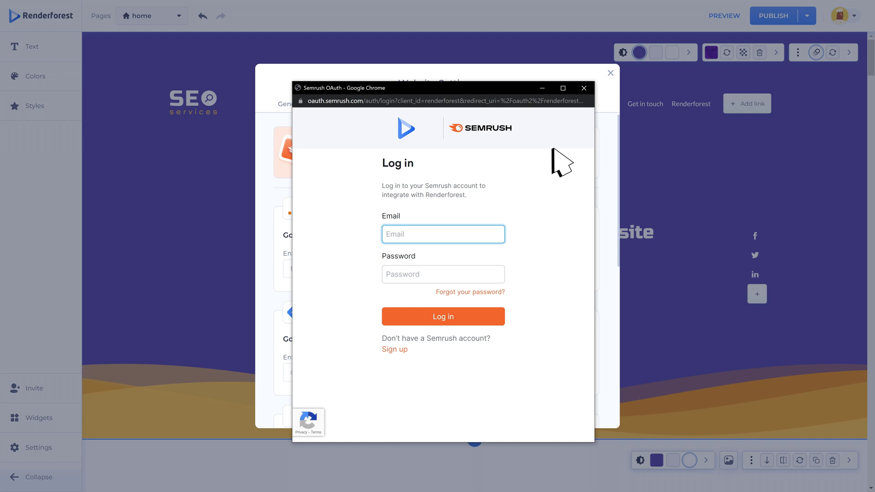
{"action": "left_click", "coordinate": [583, 88]}
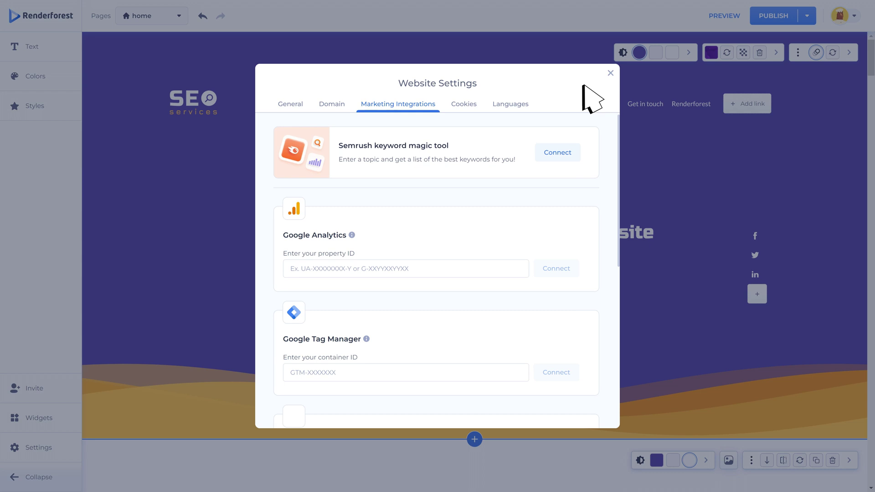
Step: Try the simple cookie banner, then enable GDPR compliance on the GDPR banner and show Languages
{"action": "left_click", "coordinate": [464, 104]}
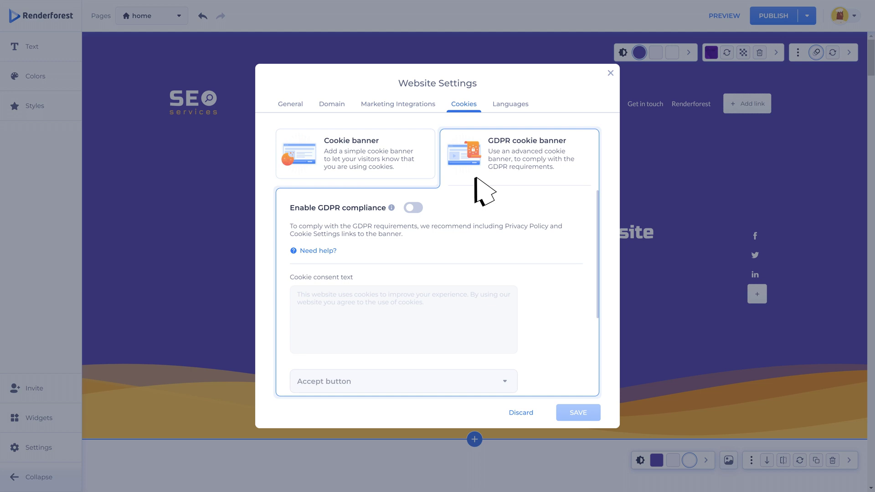
{"action": "left_click", "coordinate": [388, 158]}
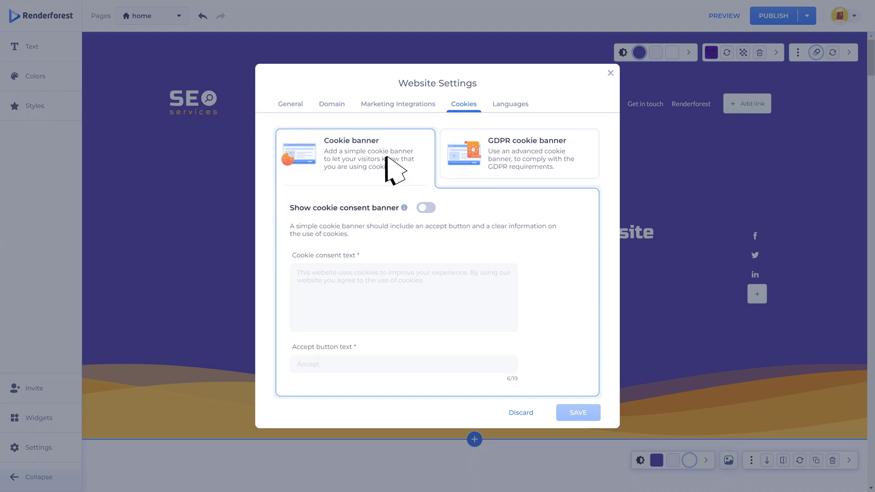
{"action": "left_click", "coordinate": [426, 208]}
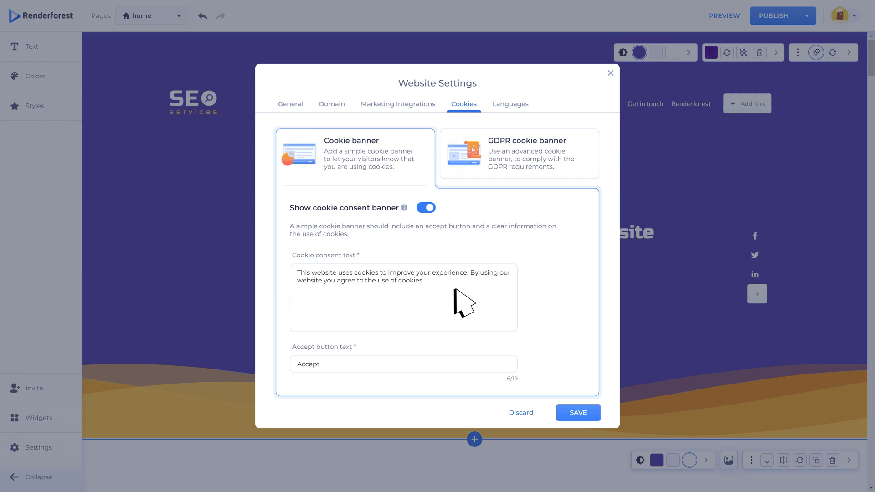
{"action": "left_click", "coordinate": [446, 363]}
{"action": "left_click", "coordinate": [522, 157]}
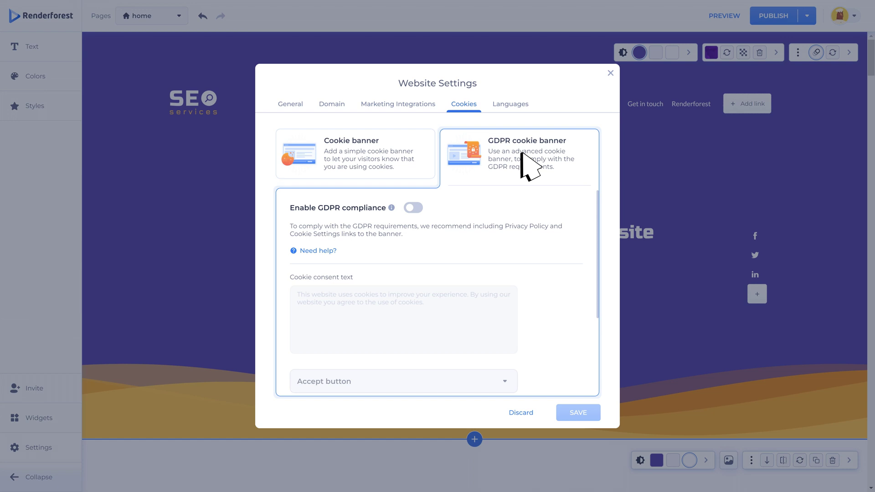
{"action": "left_click", "coordinate": [414, 208]}
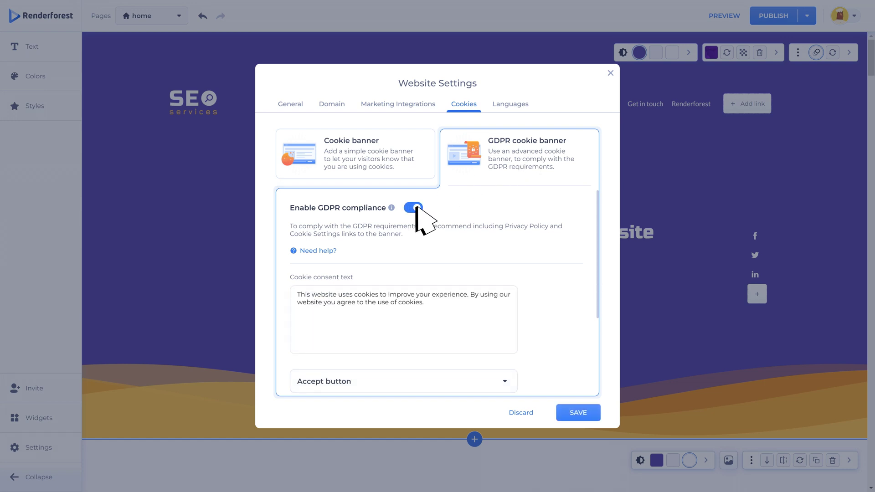
{"action": "left_click", "coordinate": [510, 106]}
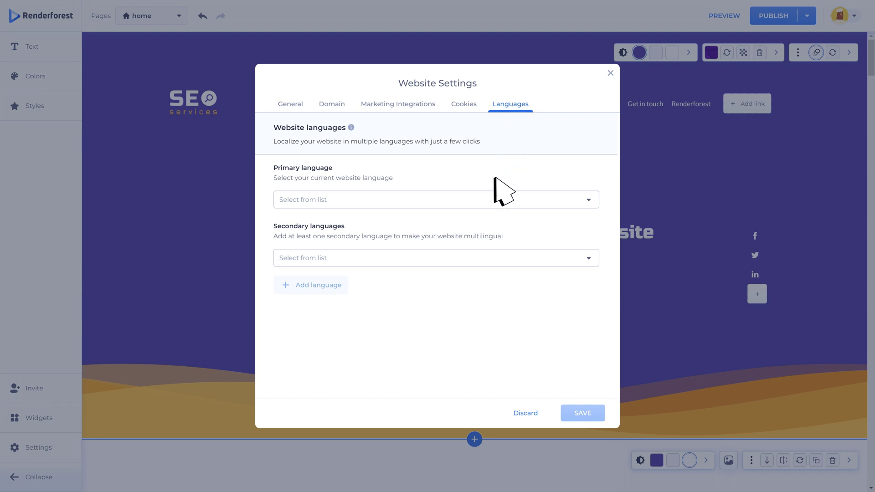
Step: Choose US English as primary, add Italian, then make Italian the primary language
{"action": "left_click", "coordinate": [491, 198]}
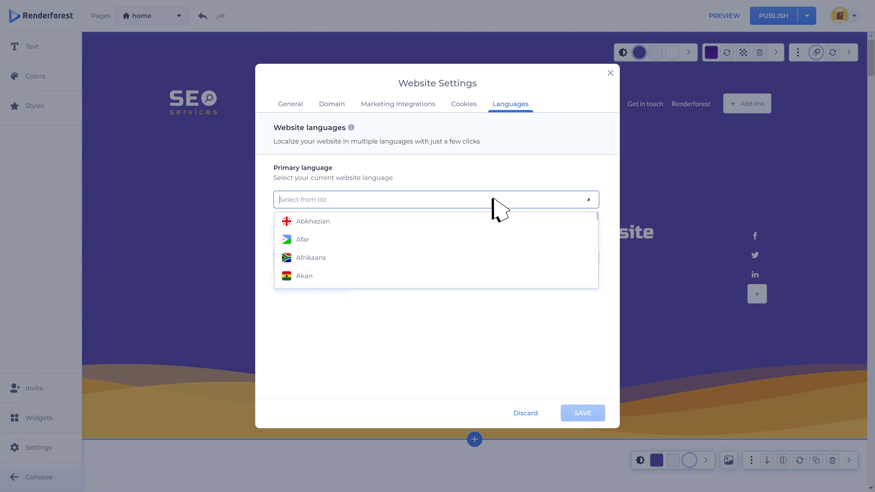
{"action": "type", "text": "eng"}
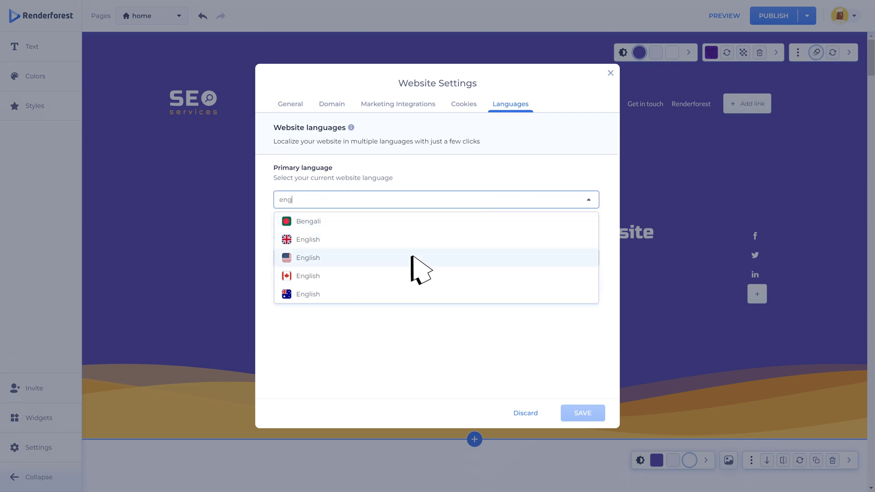
{"action": "left_click", "coordinate": [411, 258]}
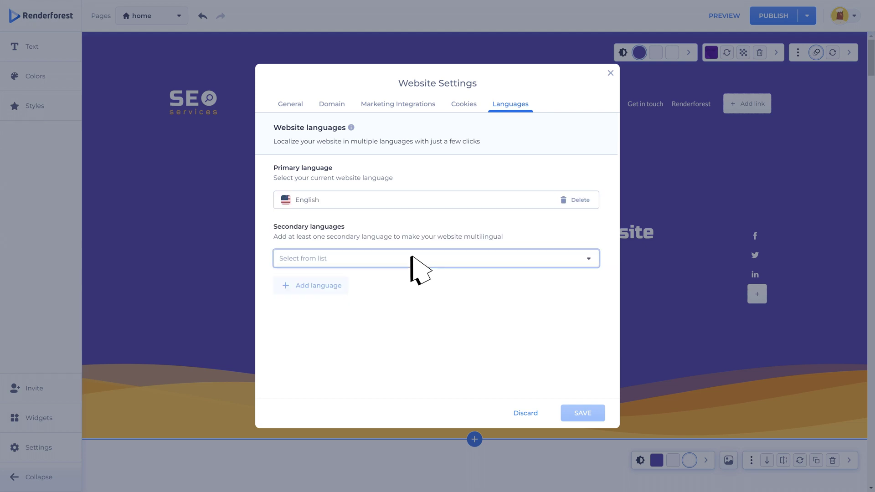
{"action": "left_click", "coordinate": [412, 258]}
{"action": "type", "text": "it"}
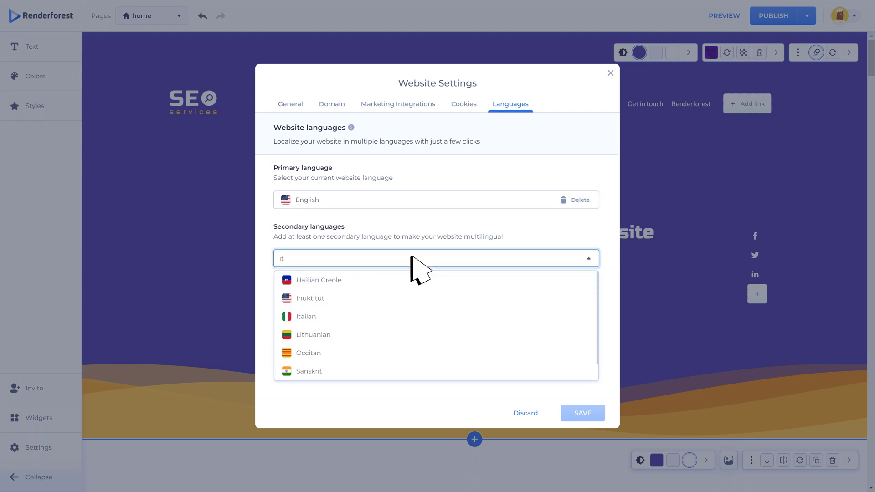
{"action": "left_click", "coordinate": [370, 315]}
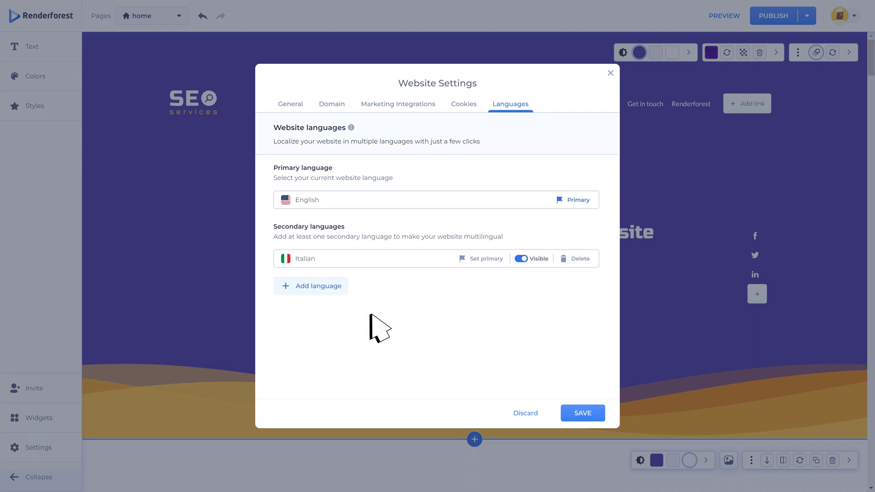
{"action": "left_click", "coordinate": [478, 259]}
{"action": "left_click", "coordinate": [470, 278]}
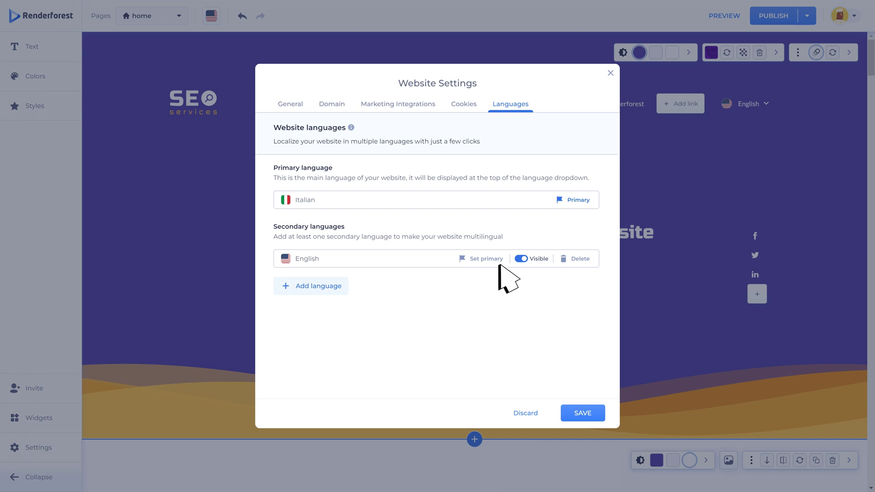
Step: Keep English visible, add Akan as another secondary language, and save the language settings
{"action": "left_click", "coordinate": [521, 258]}
{"action": "left_click", "coordinate": [520, 259]}
{"action": "left_click", "coordinate": [313, 286]}
{"action": "left_click", "coordinate": [306, 283]}
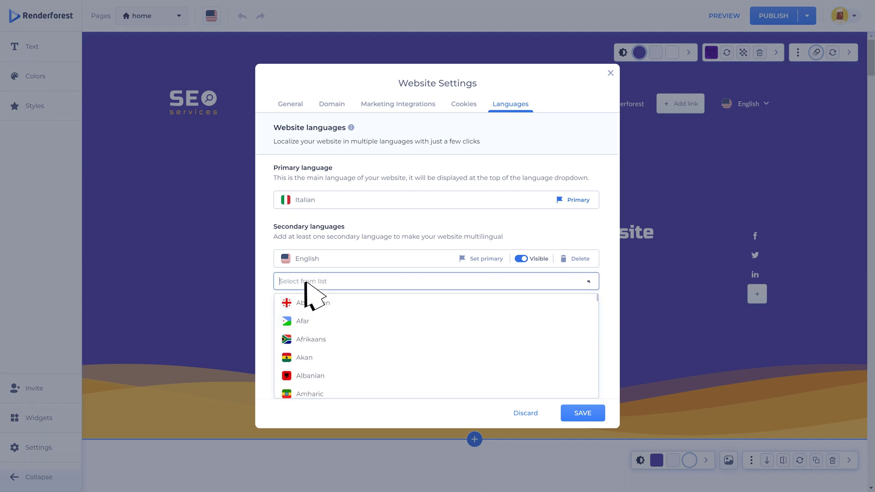
{"action": "left_click", "coordinate": [318, 357]}
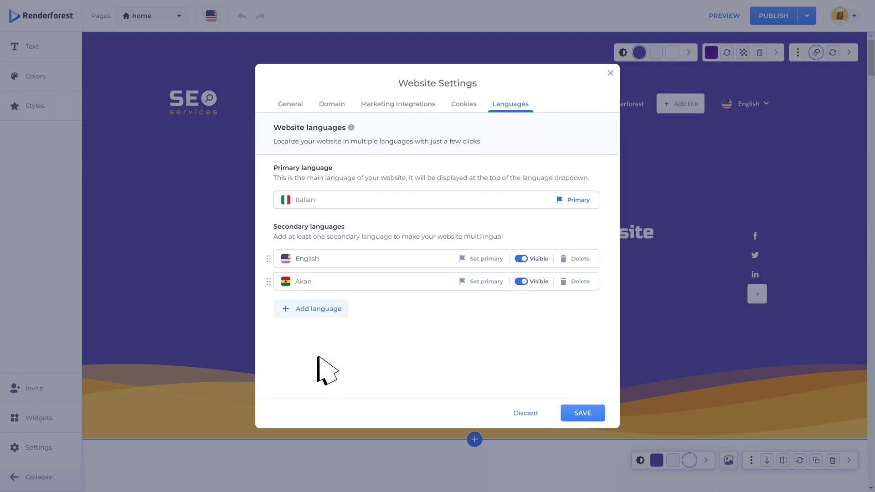
{"action": "left_click", "coordinate": [582, 412]}
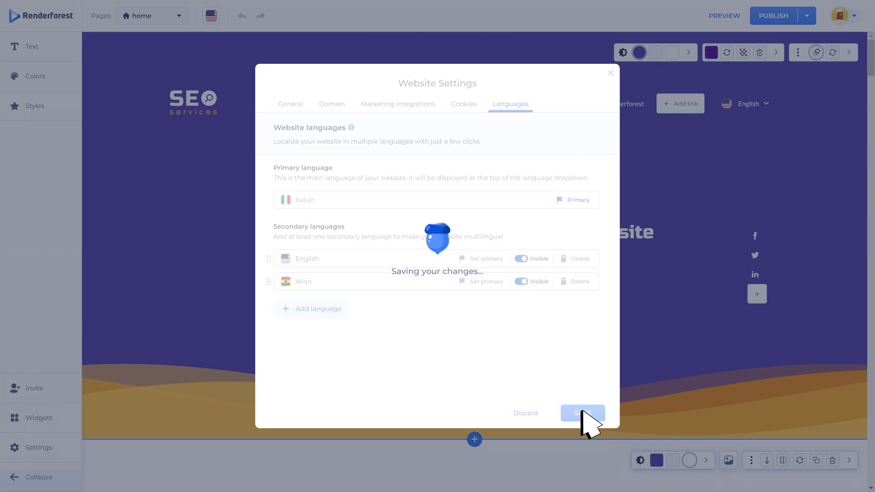
{"action": "left_click", "coordinate": [611, 73]}
{"action": "left_click", "coordinate": [851, 16]}
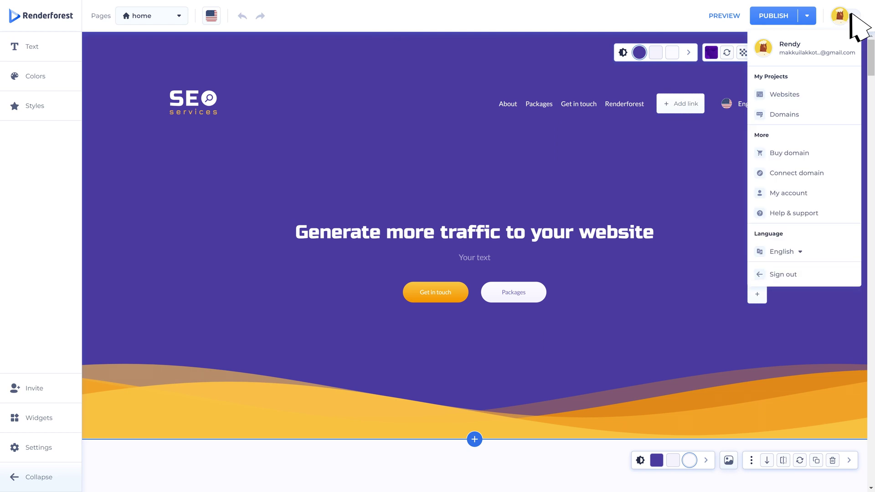
{"action": "left_click", "coordinate": [851, 15]}
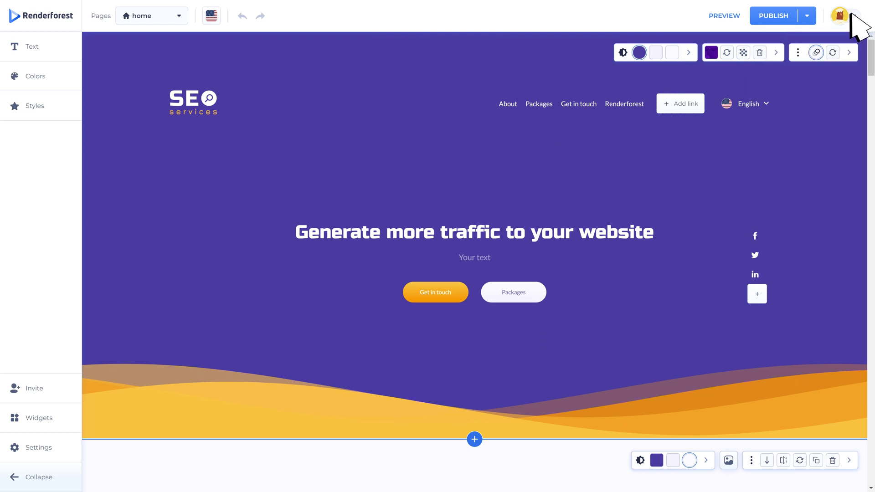
{"action": "left_click", "coordinate": [724, 16]}
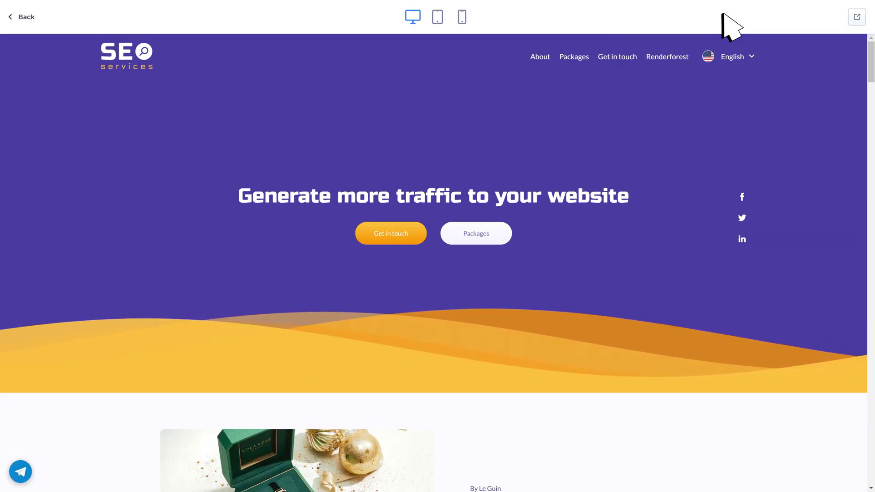
{"action": "left_click", "coordinate": [26, 17]}
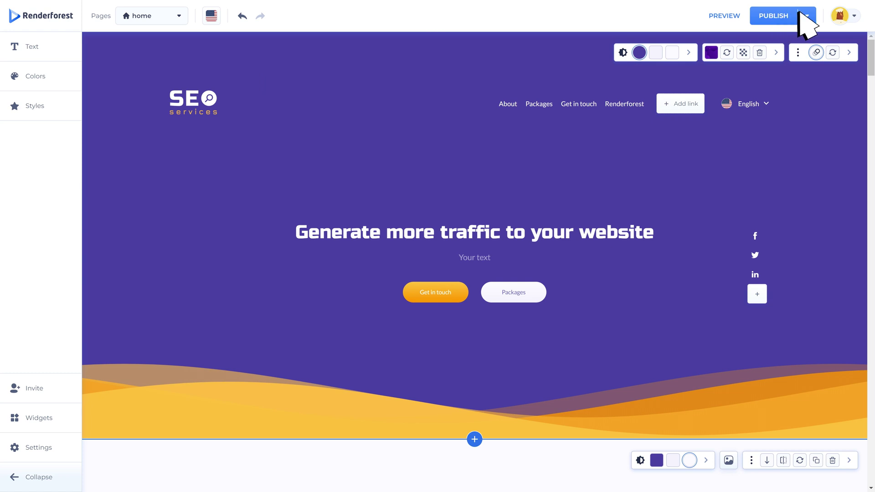
Step: Review the Website status toggle under PUBLISH, dismissing the go-offline prompt so the site stays online
{"action": "left_click", "coordinate": [808, 16]}
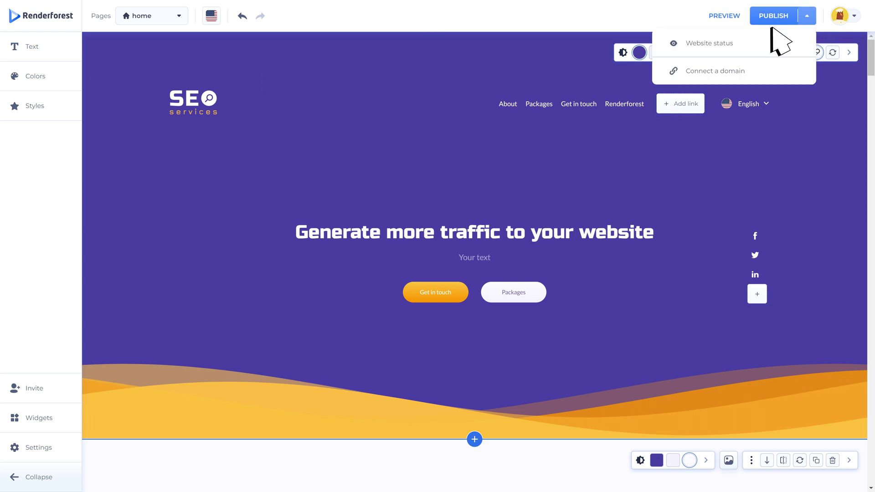
{"action": "left_click", "coordinate": [750, 45]}
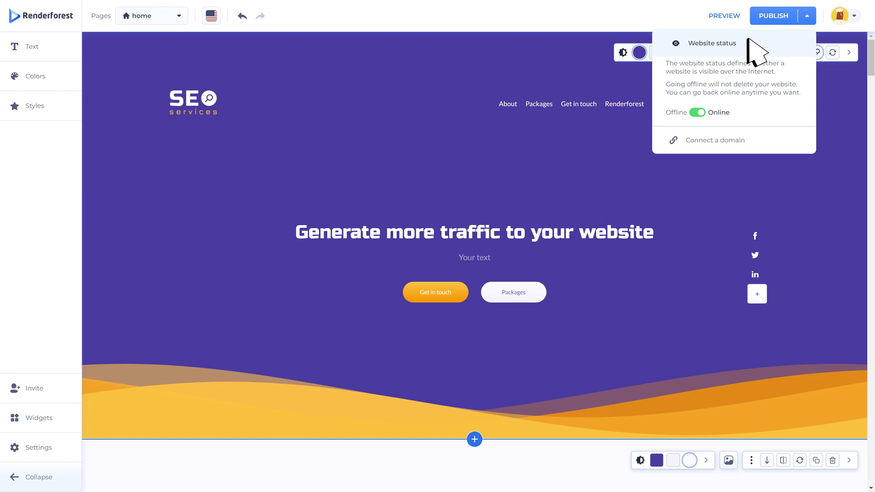
{"action": "left_click", "coordinate": [698, 112]}
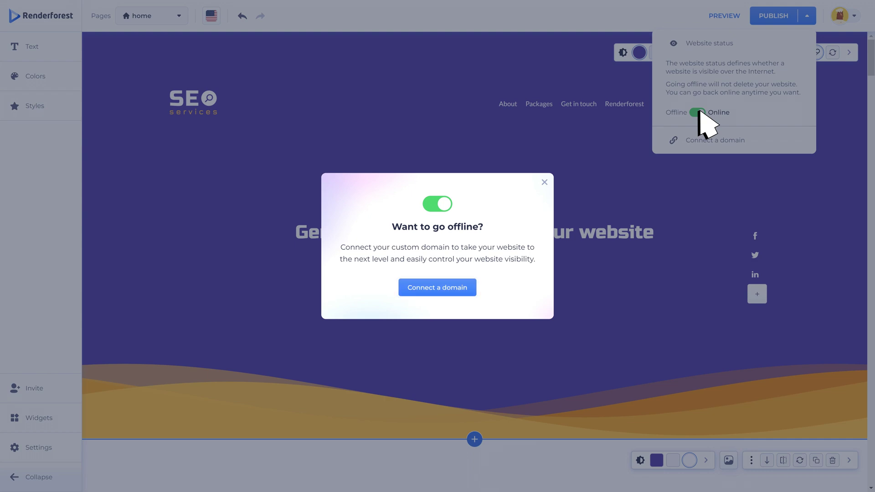
{"action": "left_click", "coordinate": [544, 181]}
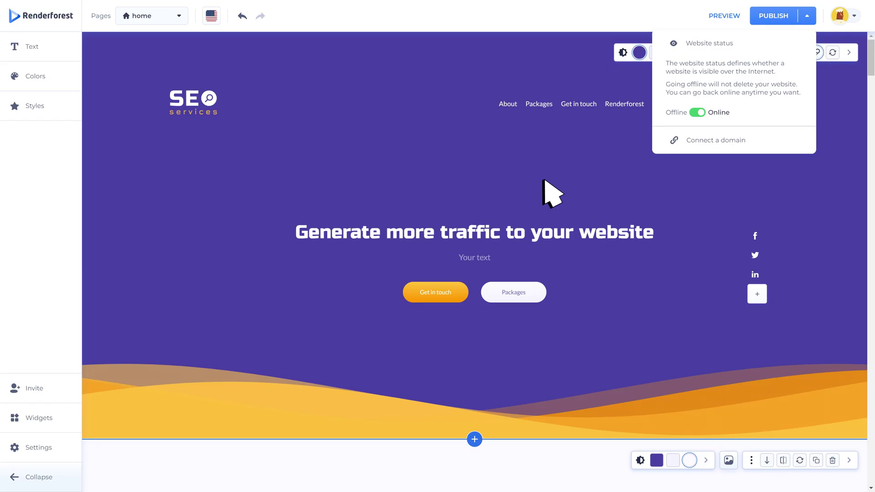
{"action": "left_click", "coordinate": [544, 181]}
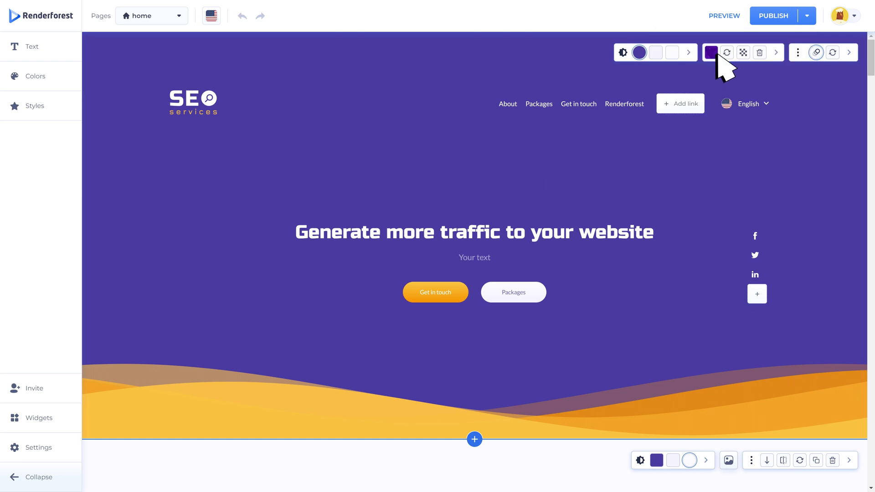
{"action": "left_click", "coordinate": [775, 17]}
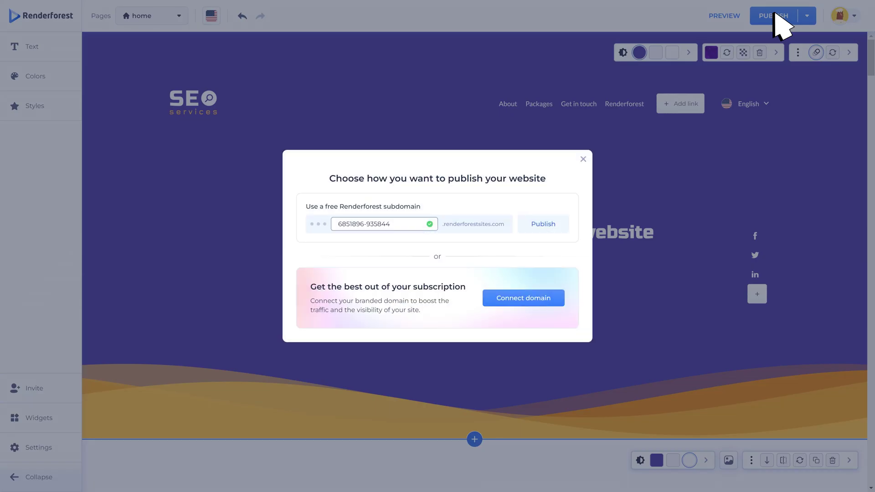